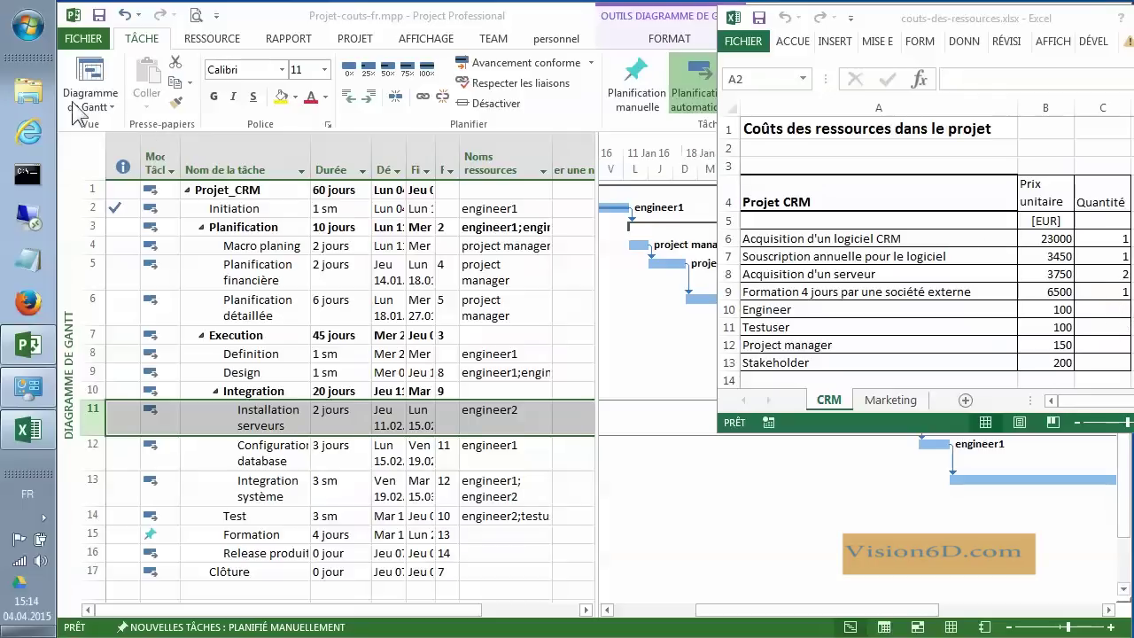
Step: In the resource sheet, set the standard rate of engineer1, engineer2 and testuser1 to 100 €/hr each
click(109, 105)
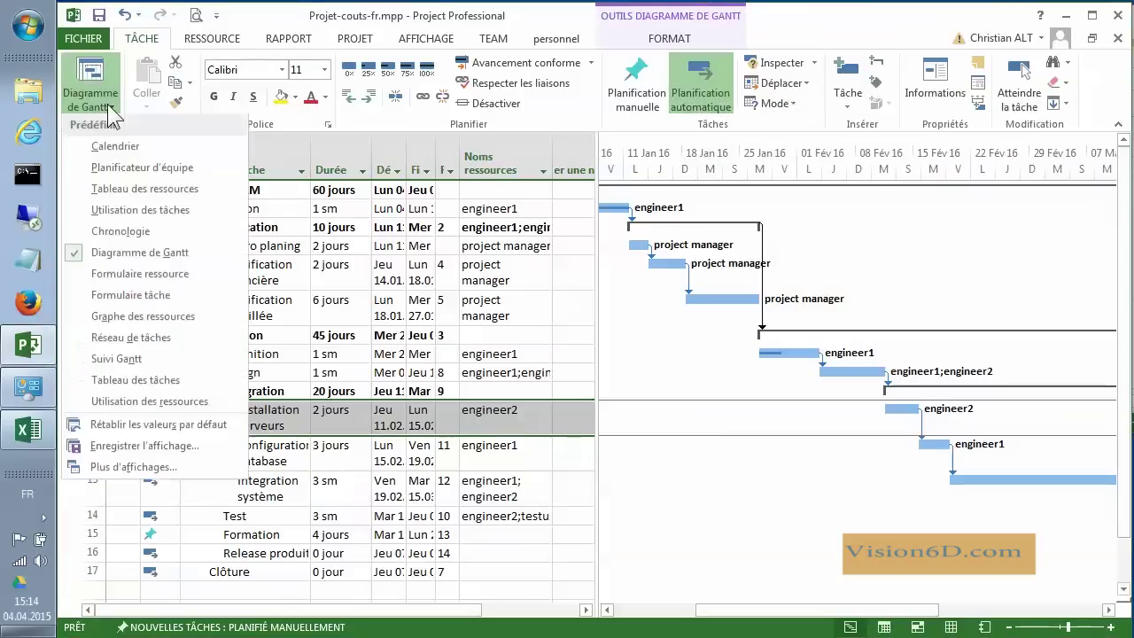
click(124, 190)
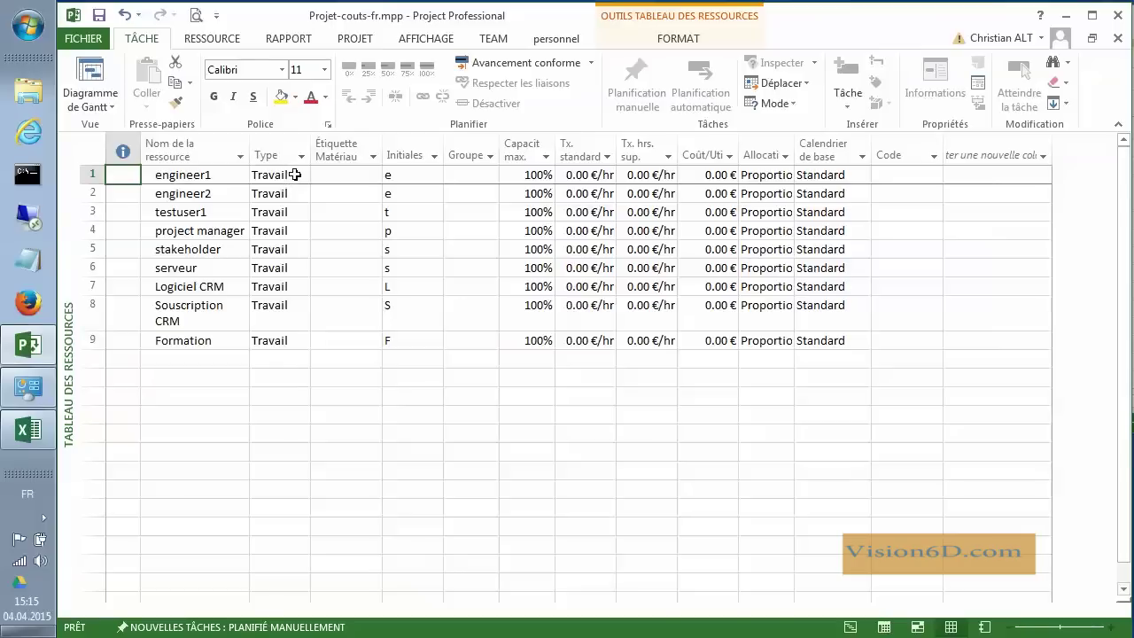
click(582, 175)
key(BackSpace)
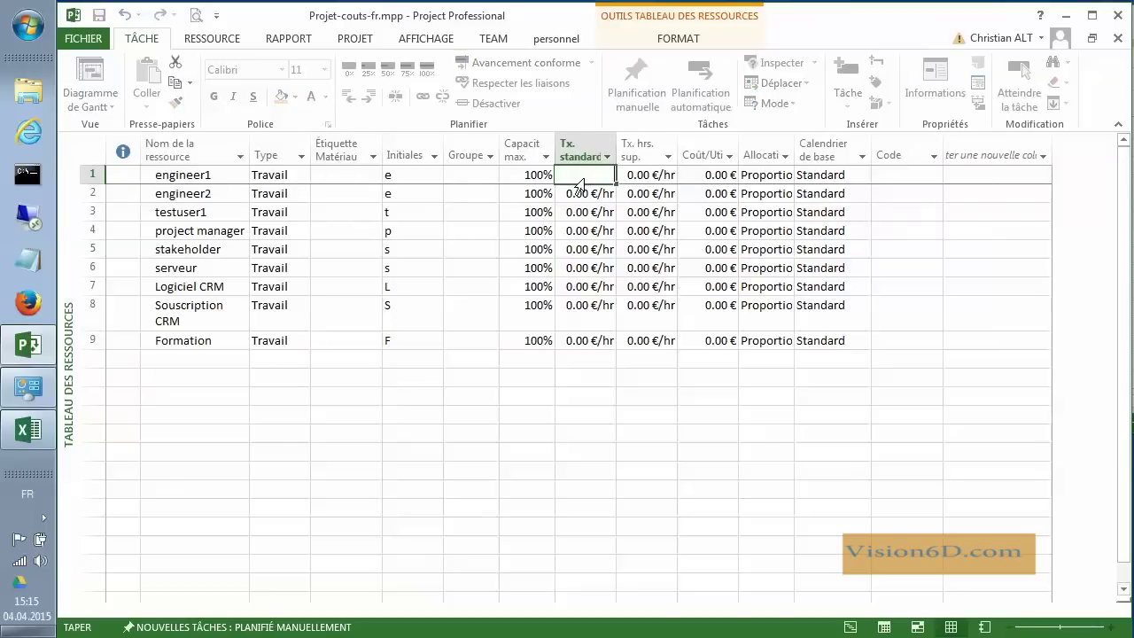
text(100)
key(Return)
text(100)
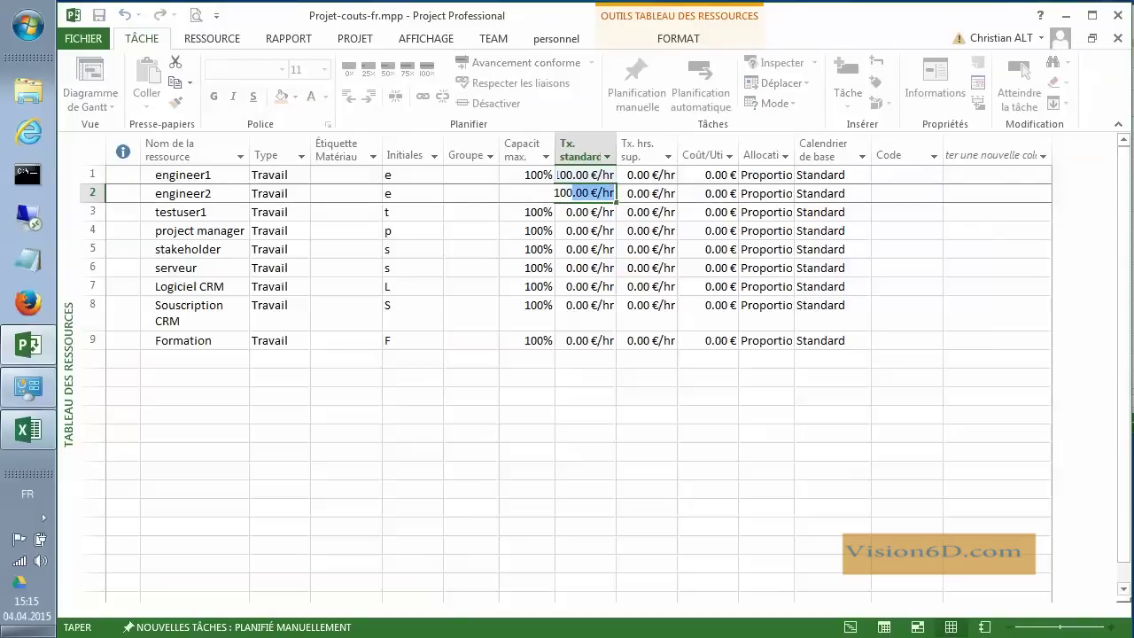
key(Return)
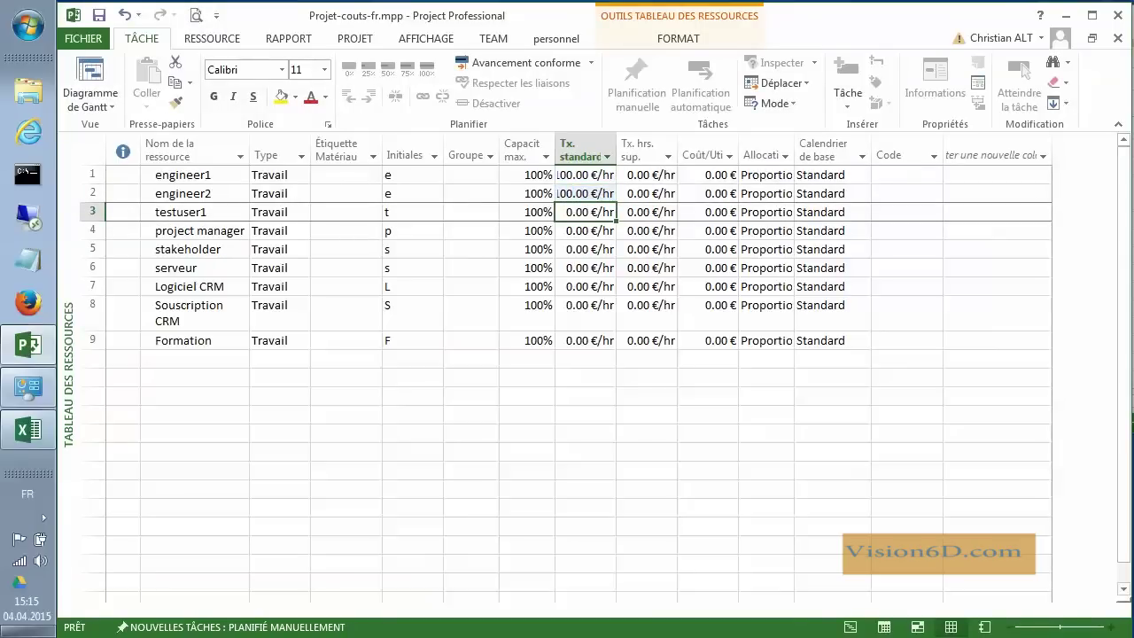
text(100)
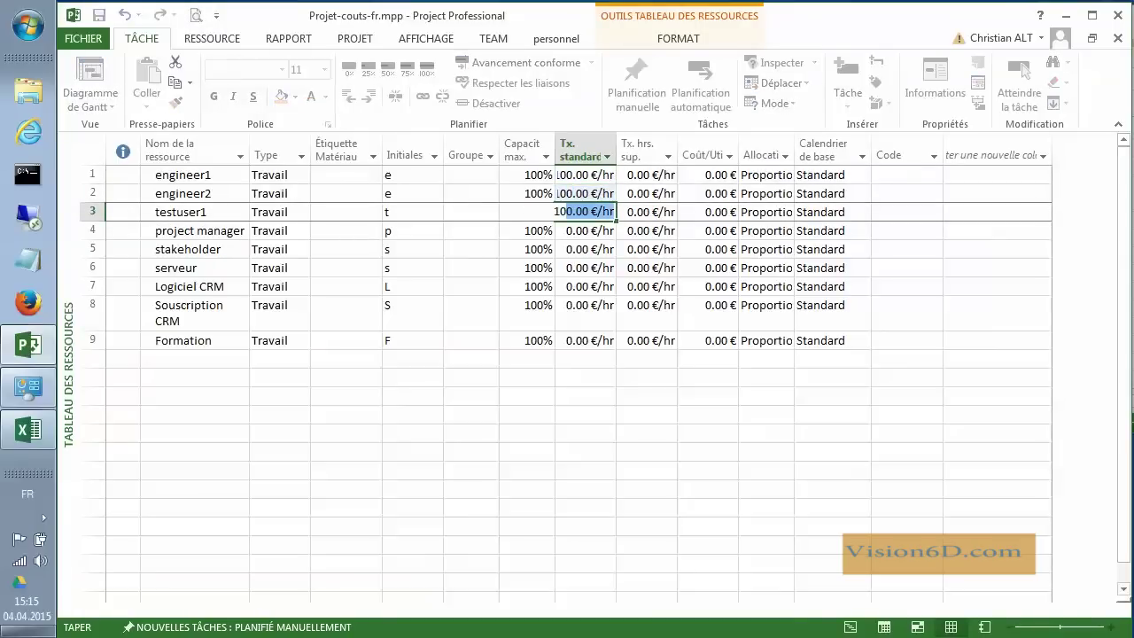
key(Return)
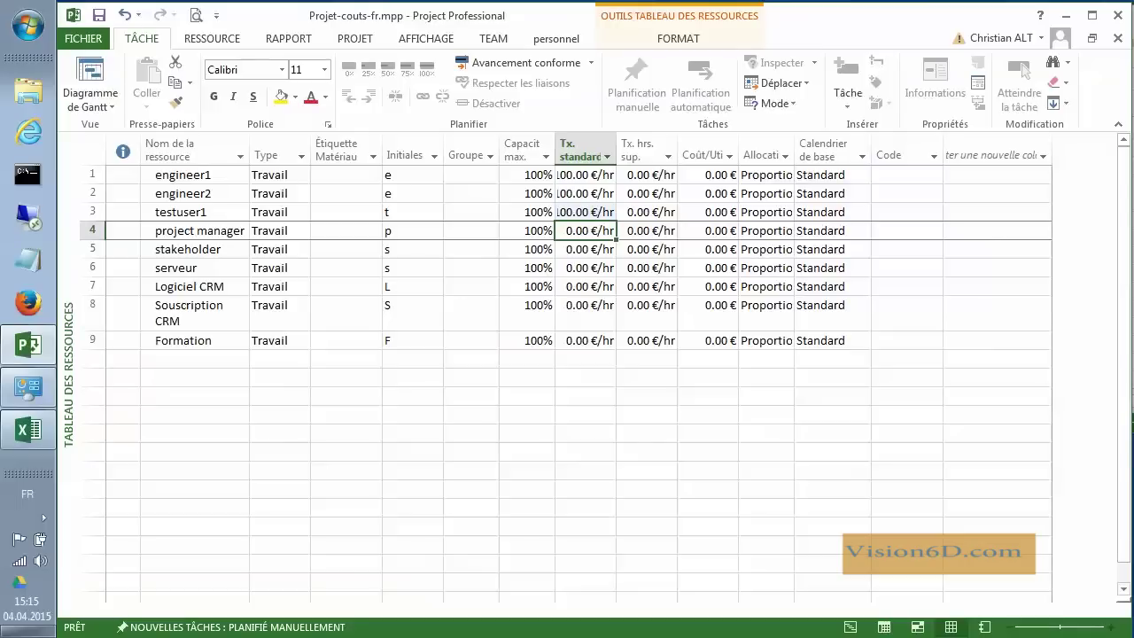
Step: Set the standard rate to 150 €/hr for the project manager and 200 €/hr for the stakeholder
text(150)
key(Return)
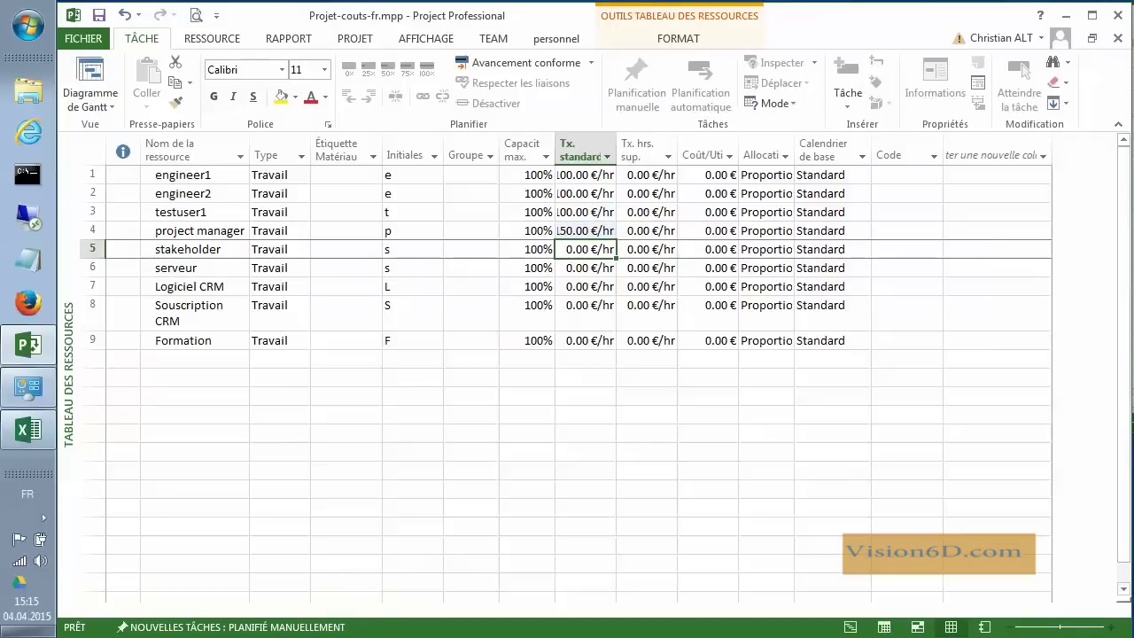
text(200)
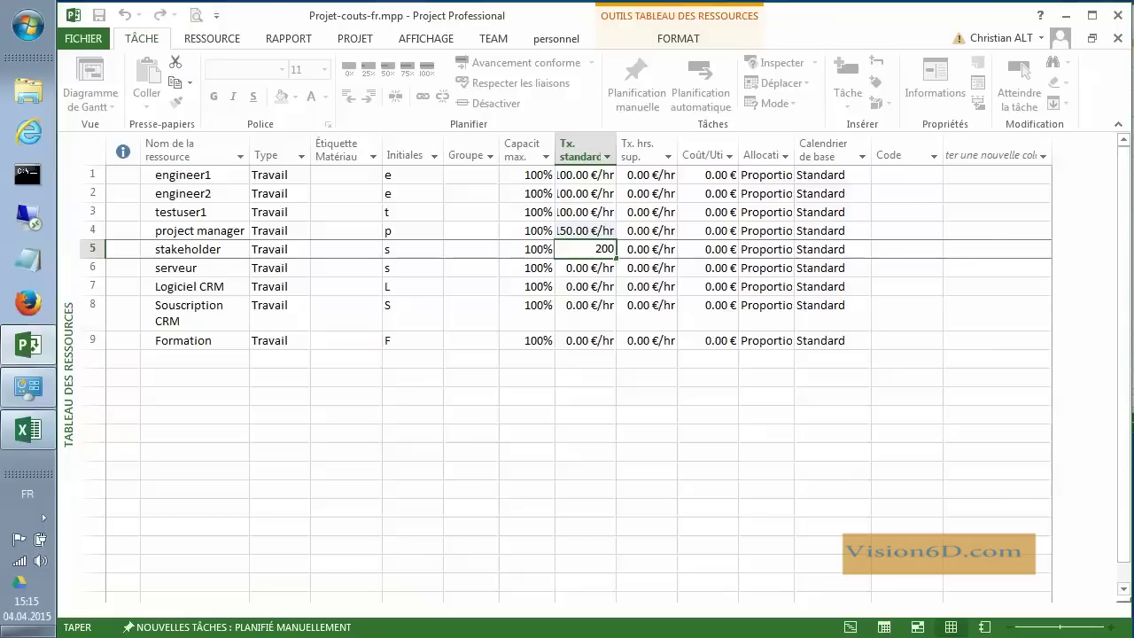
key(Return)
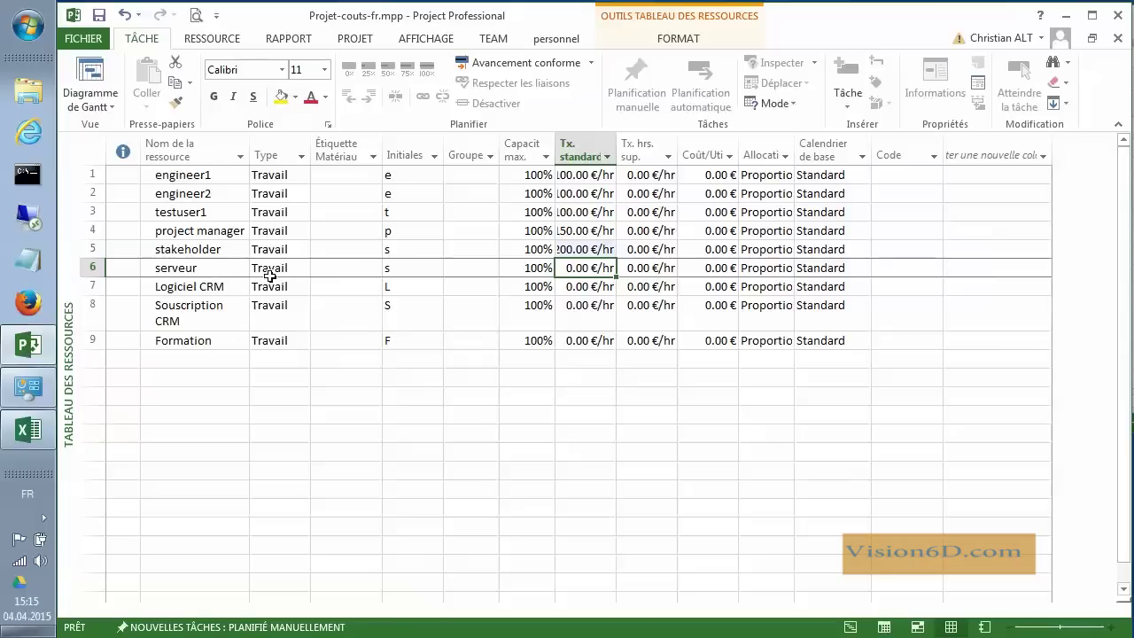
Step: In the Gantt chart view, widen the task table and insert a Coût column after the resource names
click(109, 102)
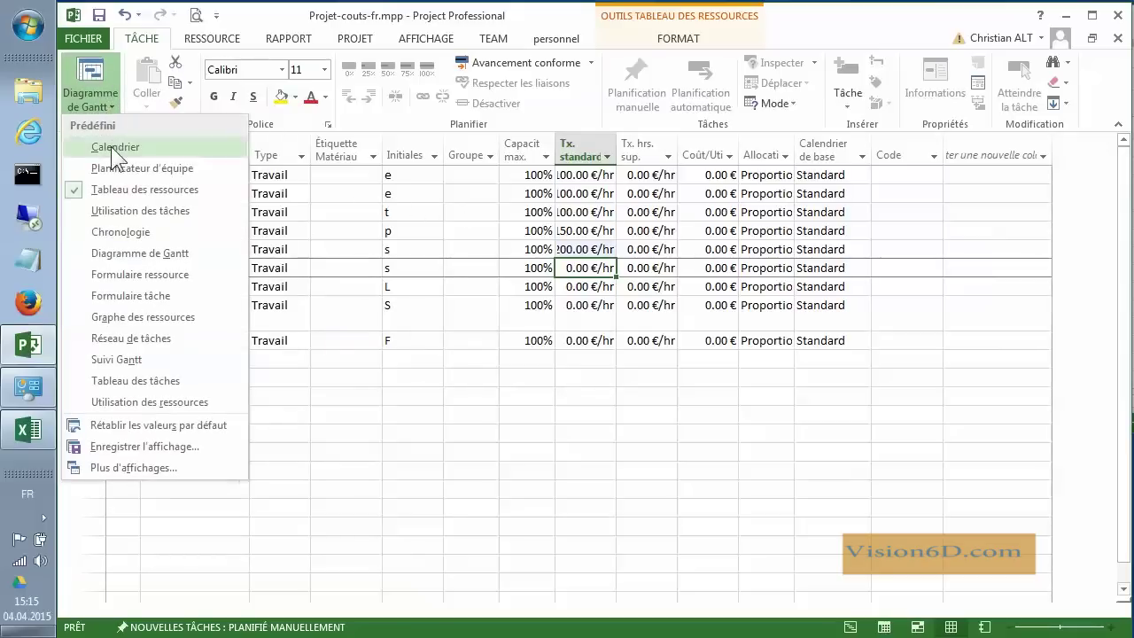
click(101, 253)
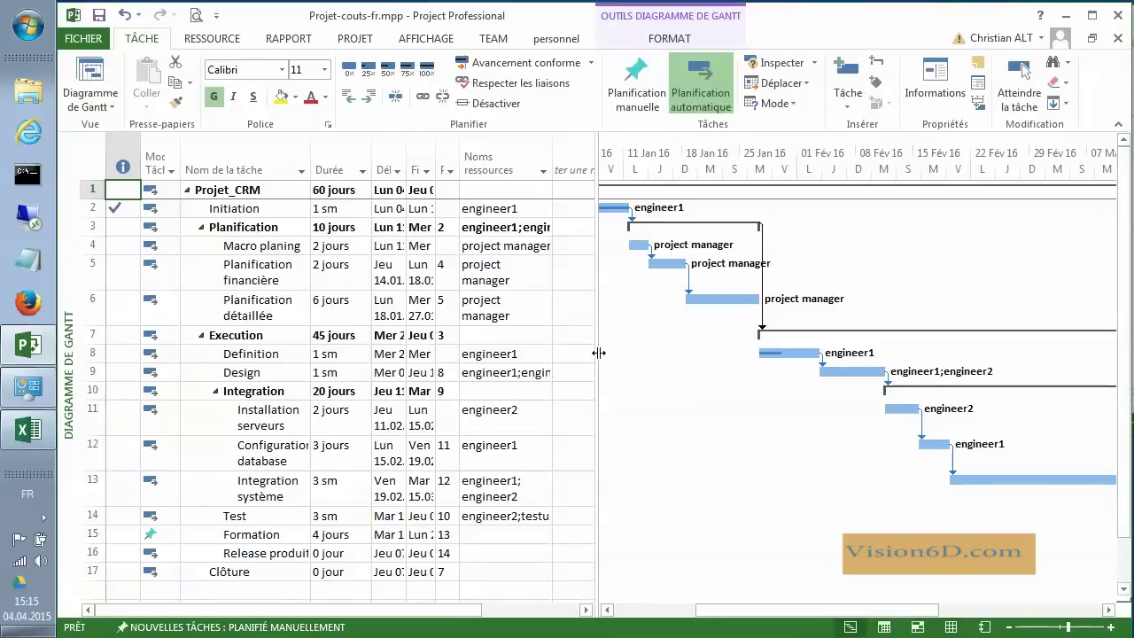
drag(599, 352, 650, 353)
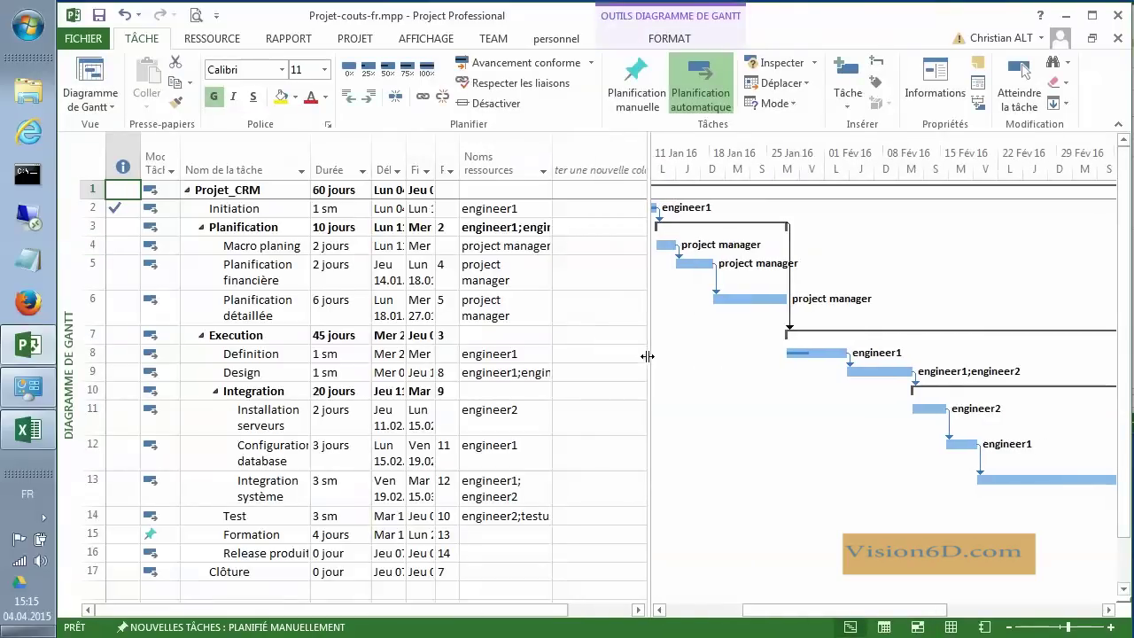
right_click(595, 167)
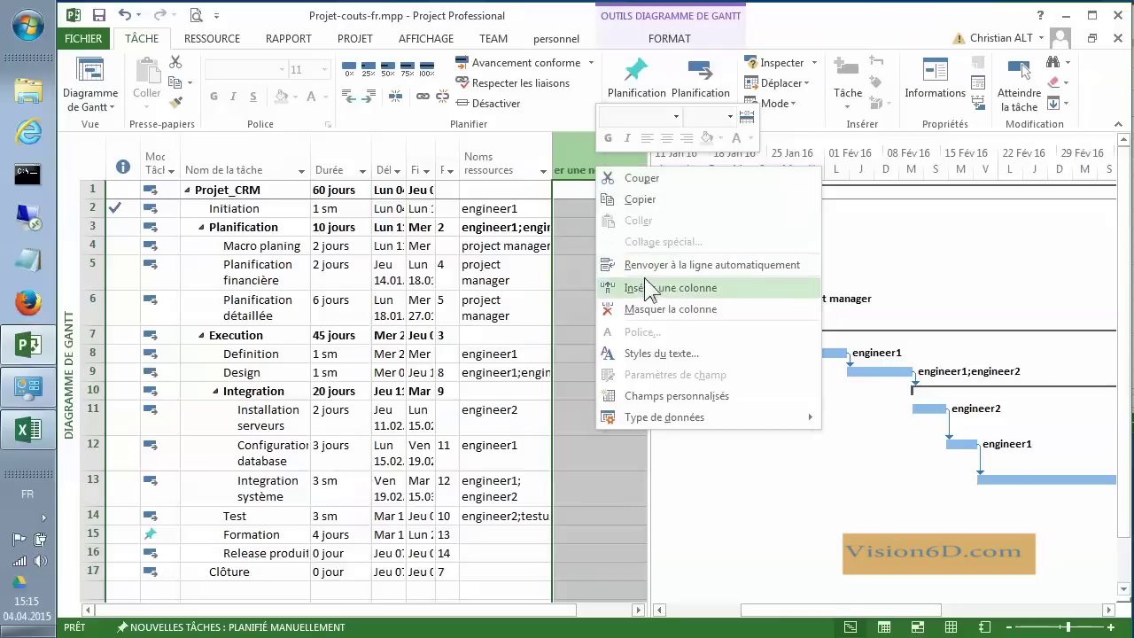
click(644, 287)
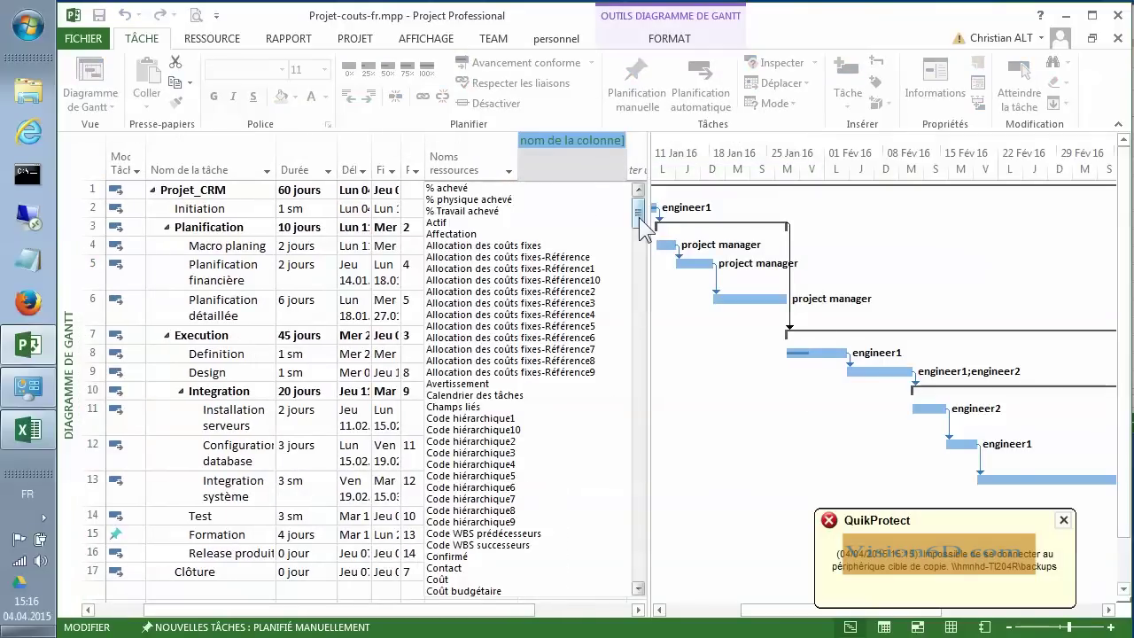
drag(638, 208, 638, 241)
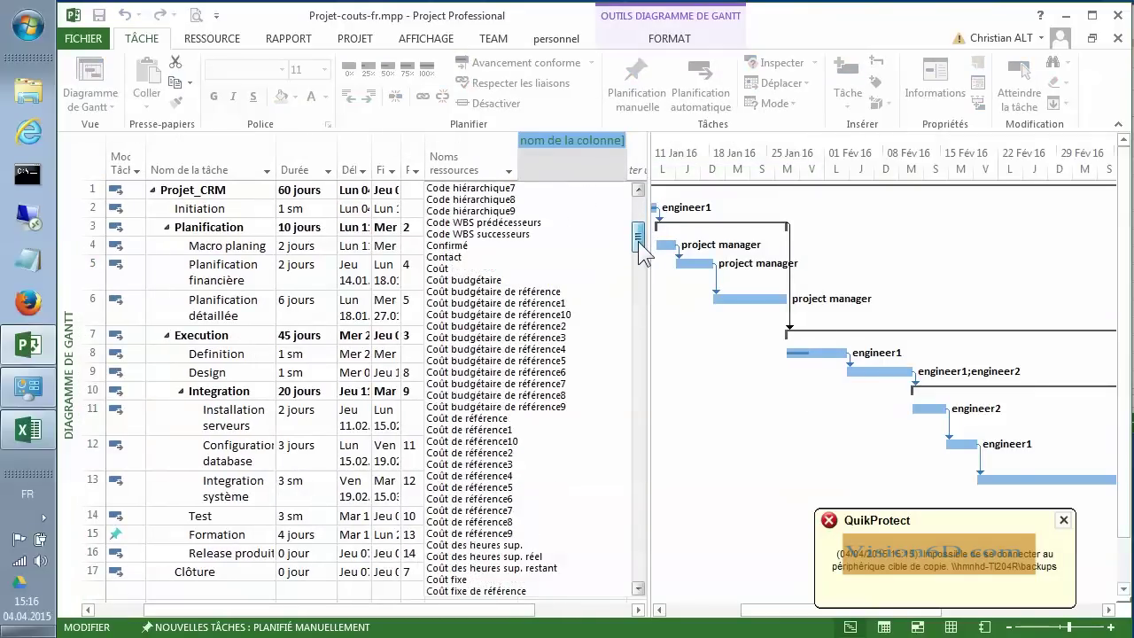
click(438, 269)
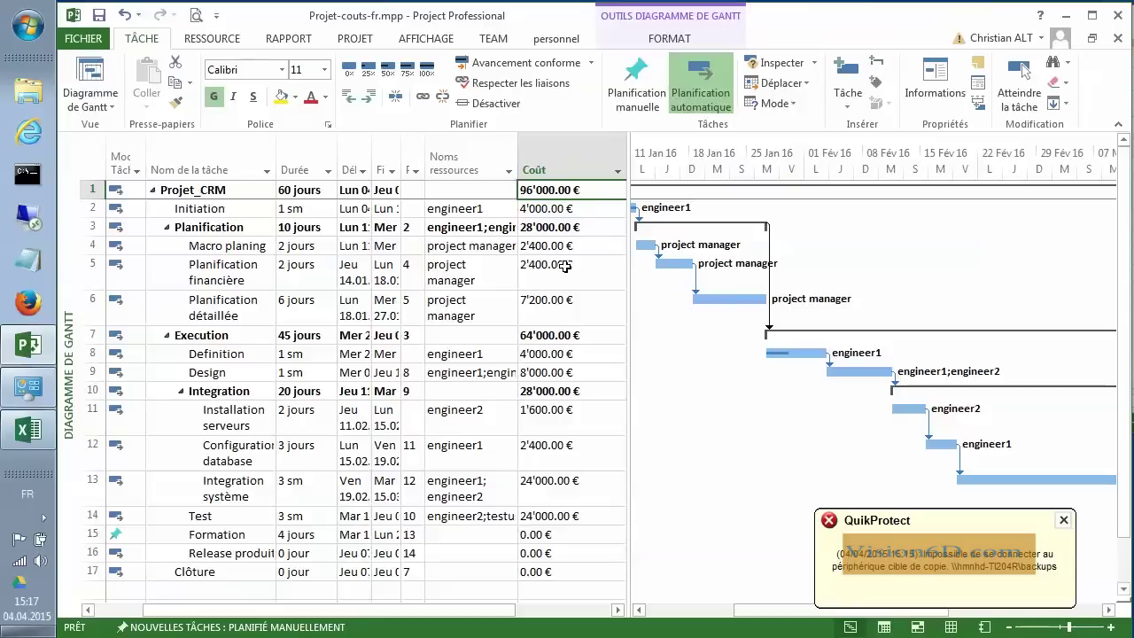
Step: Return to the resource sheet and change the type of the Logiciel CRM resource to Coût
click(102, 101)
click(124, 188)
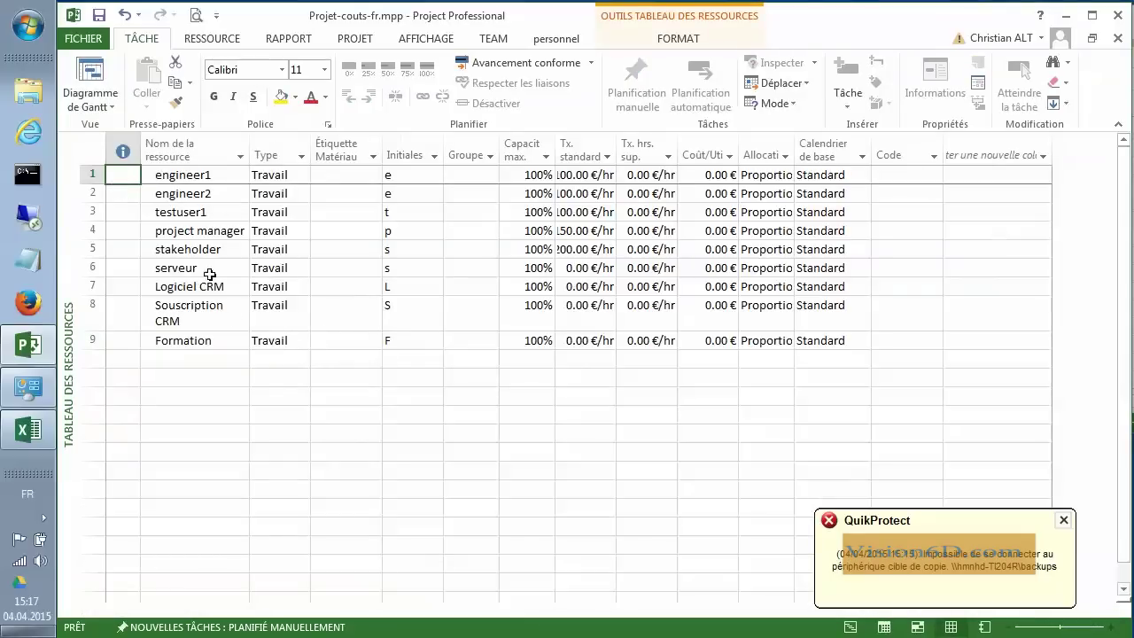
click(199, 270)
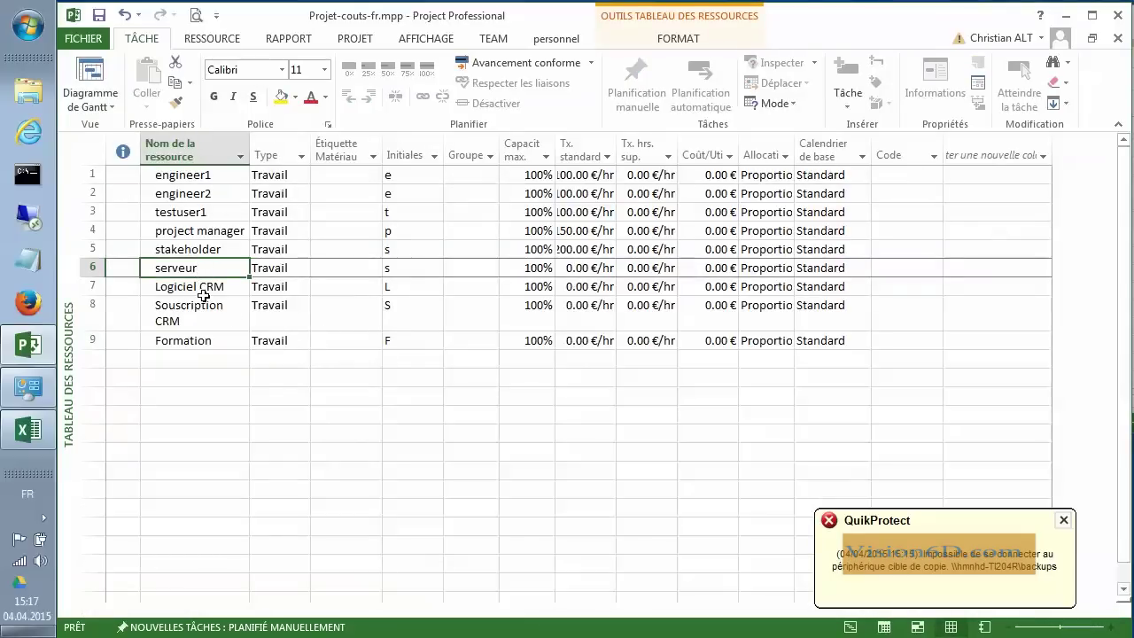
click(204, 290)
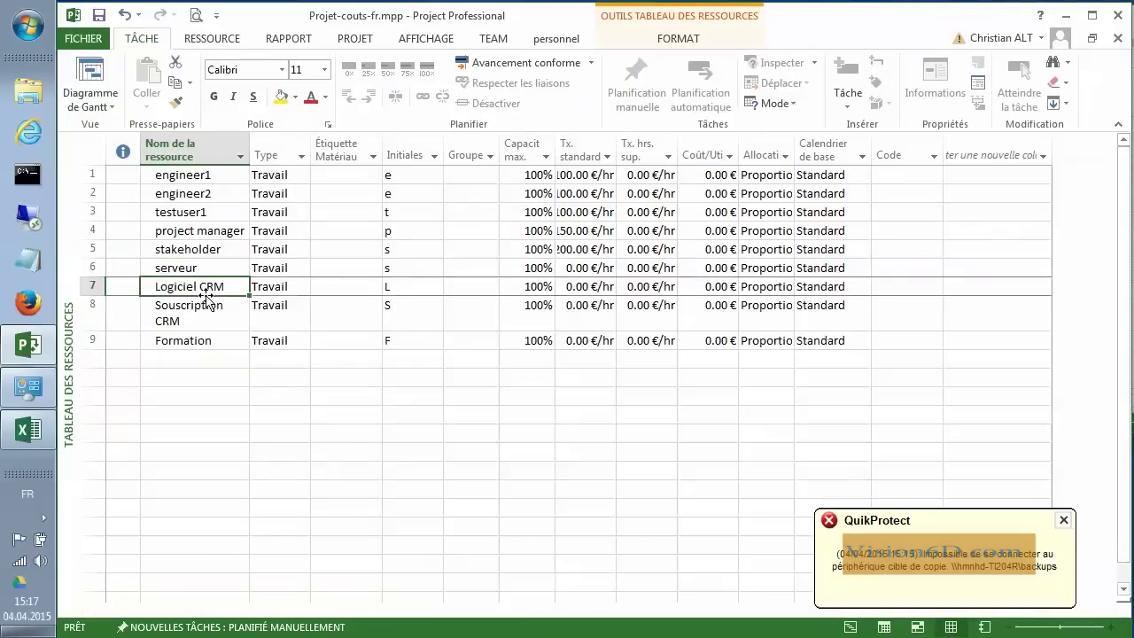
click(301, 290)
click(302, 288)
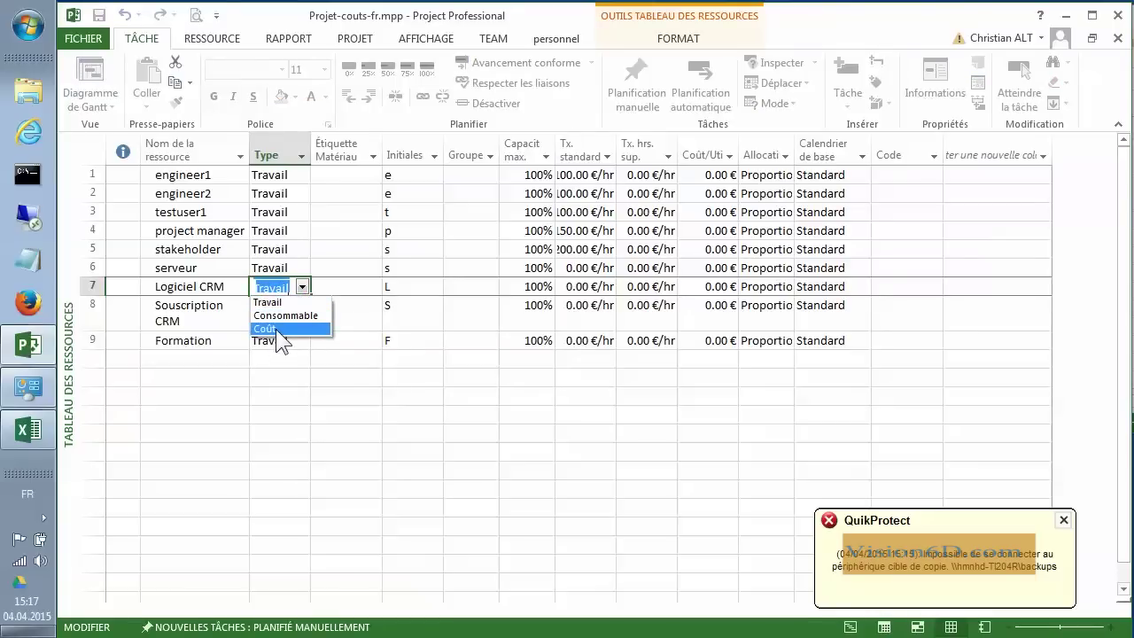
click(266, 329)
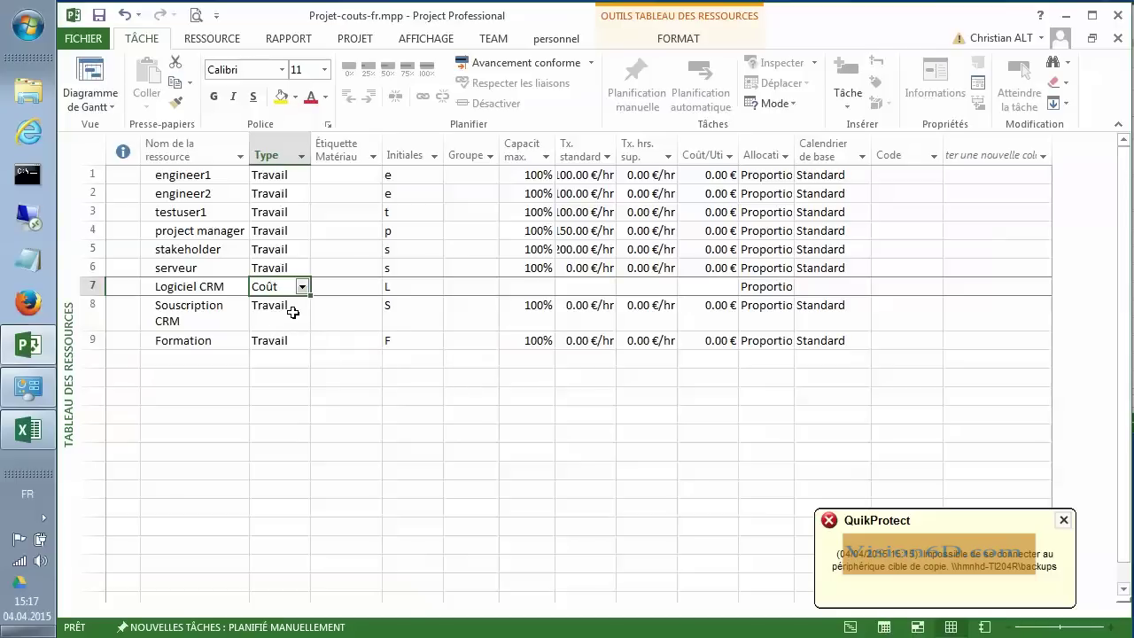
Step: Change the type of the Souscription CRM and Formation resources to Coût
click(292, 312)
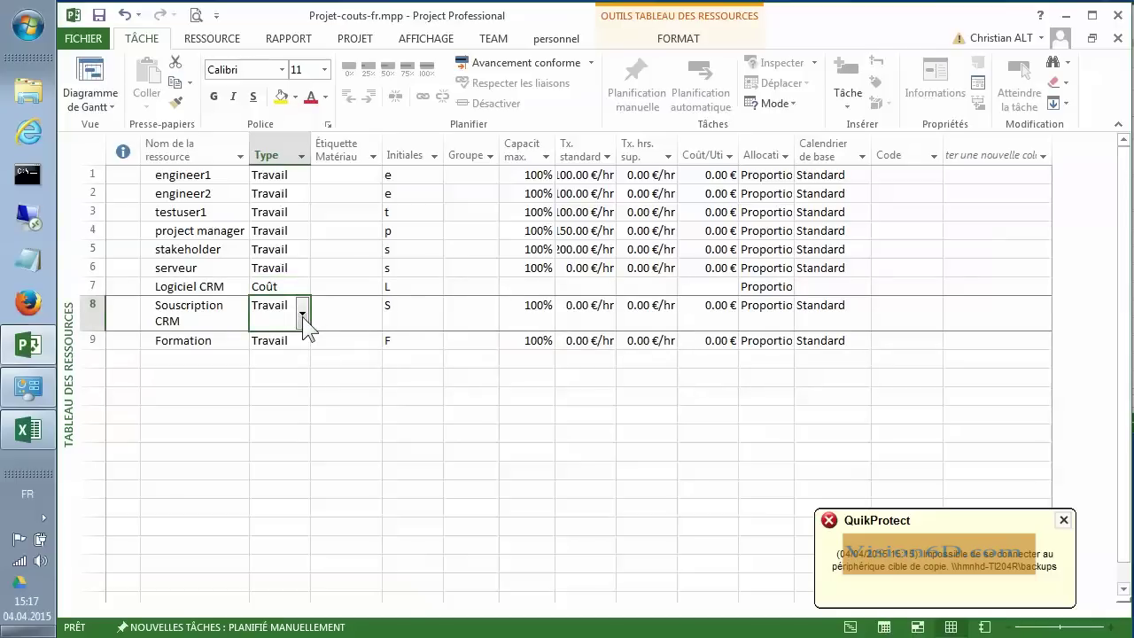
click(302, 315)
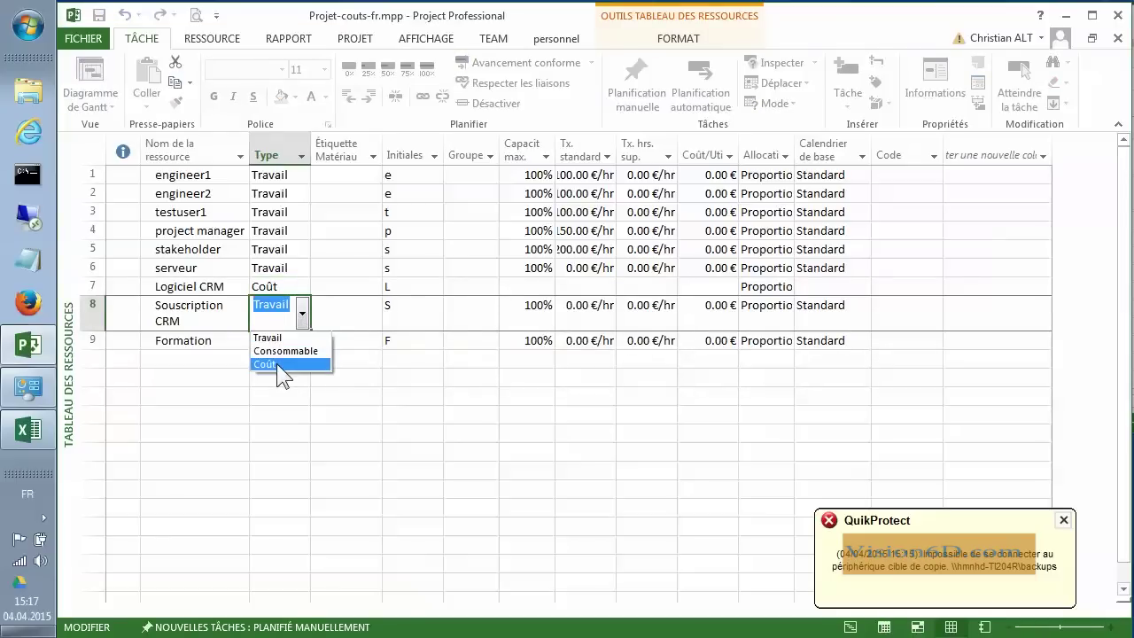
click(276, 363)
click(304, 343)
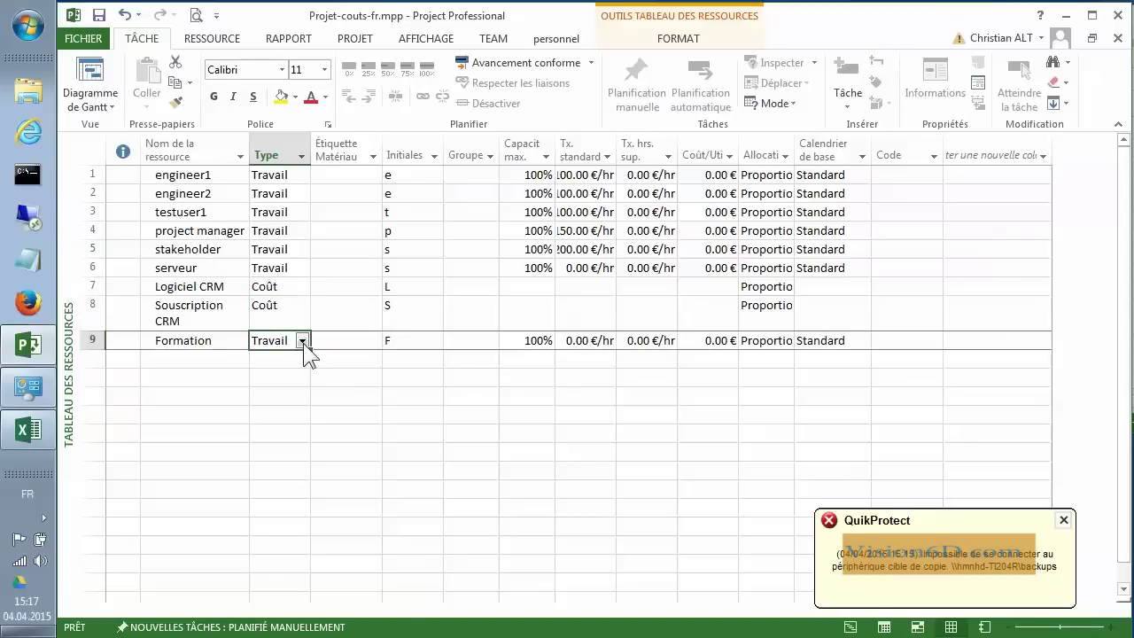
click(303, 342)
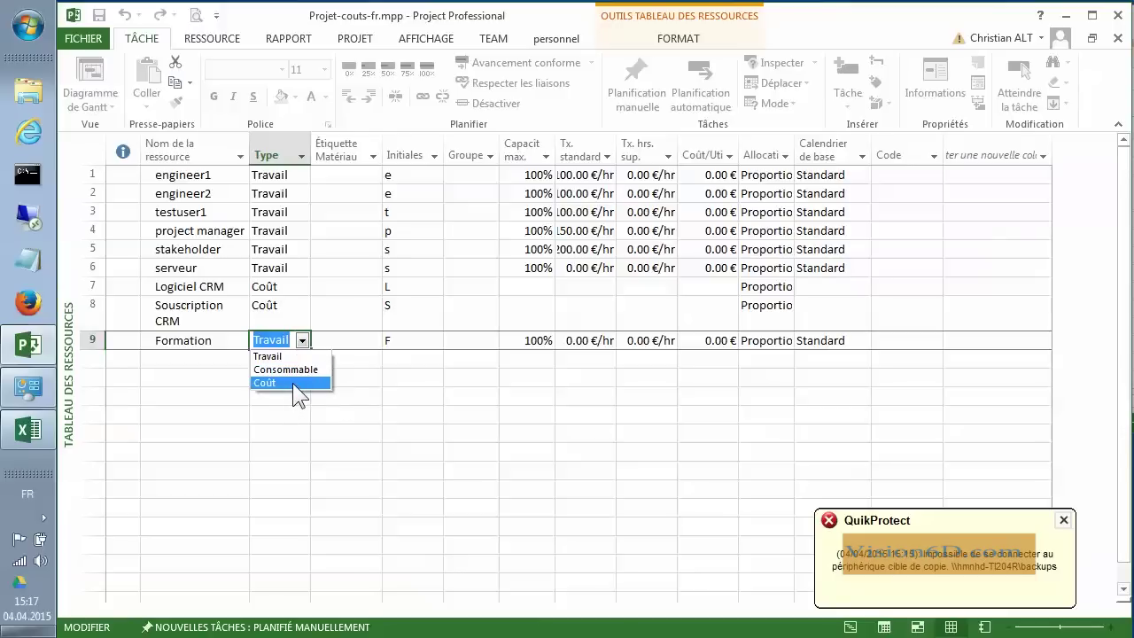
click(292, 383)
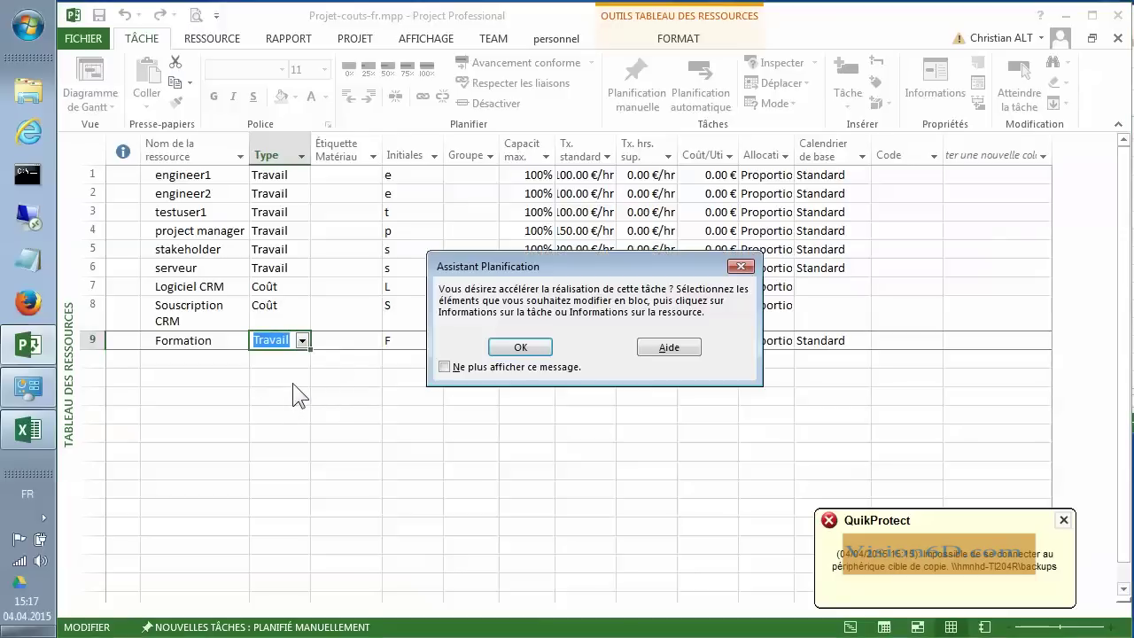
click(741, 266)
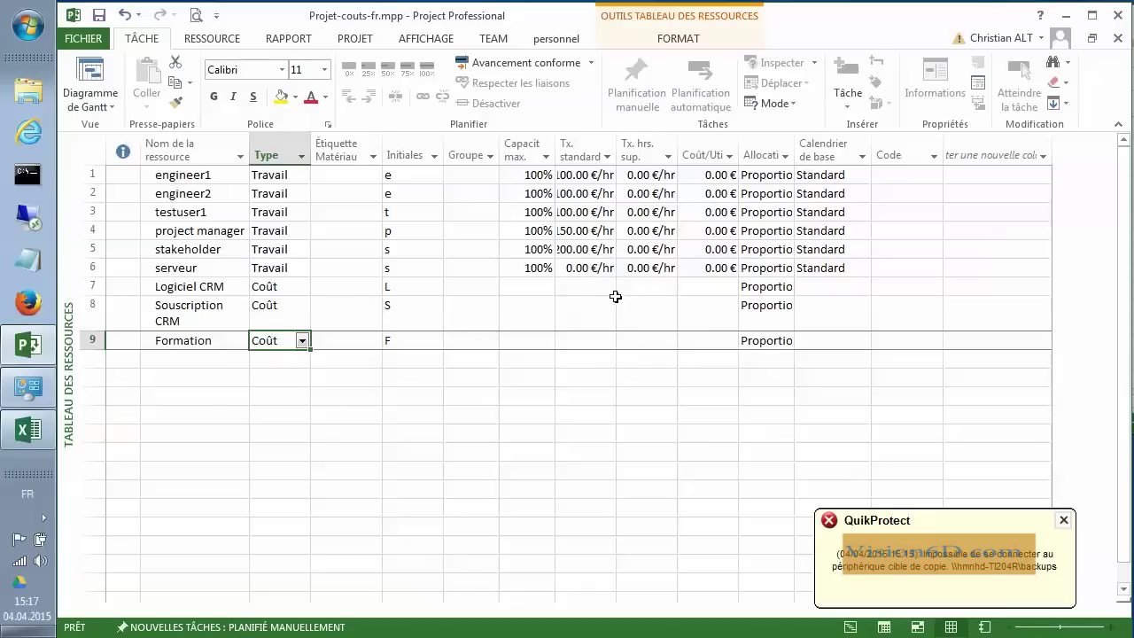
Step: In the Gantt chart view, add the Logiciel CRM and Souscription CRM resources to the Configuration database task
click(107, 101)
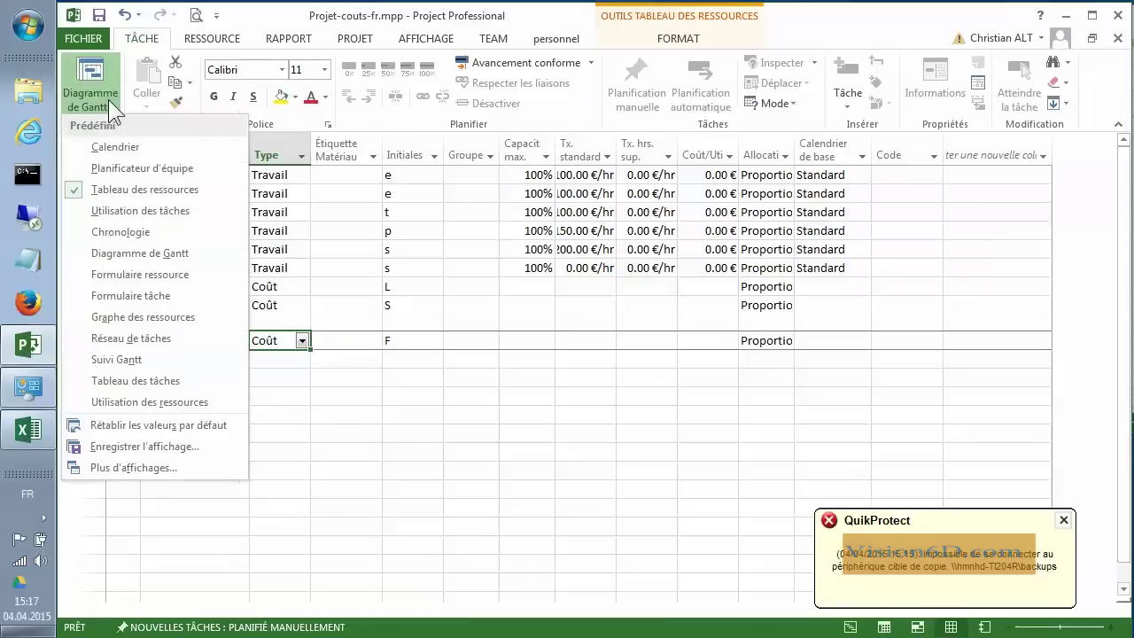
click(114, 253)
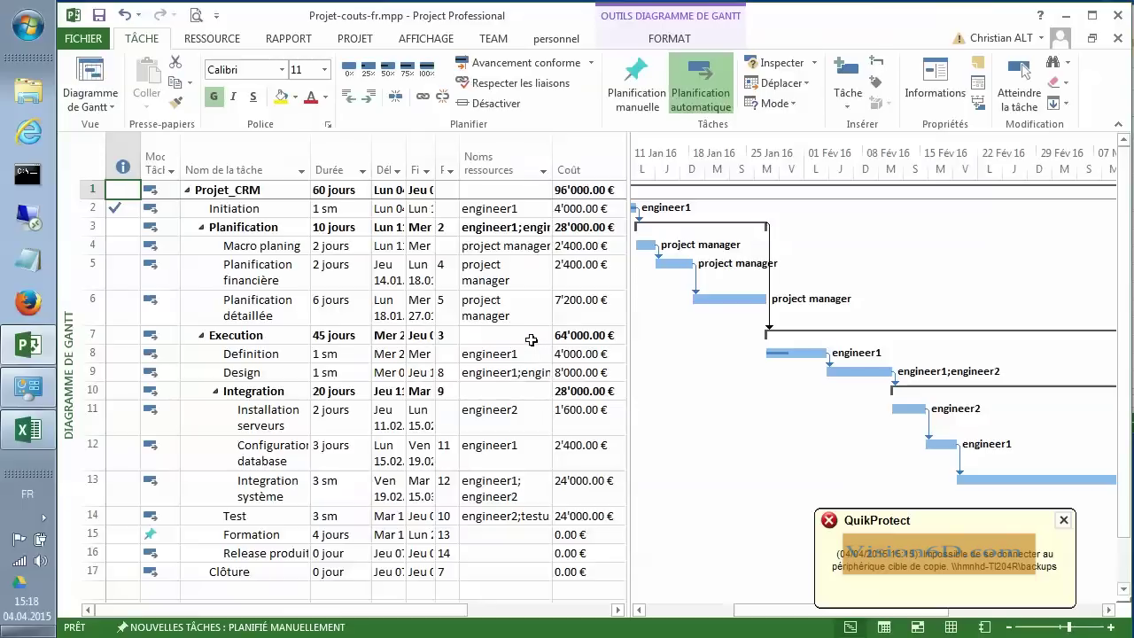
click(528, 454)
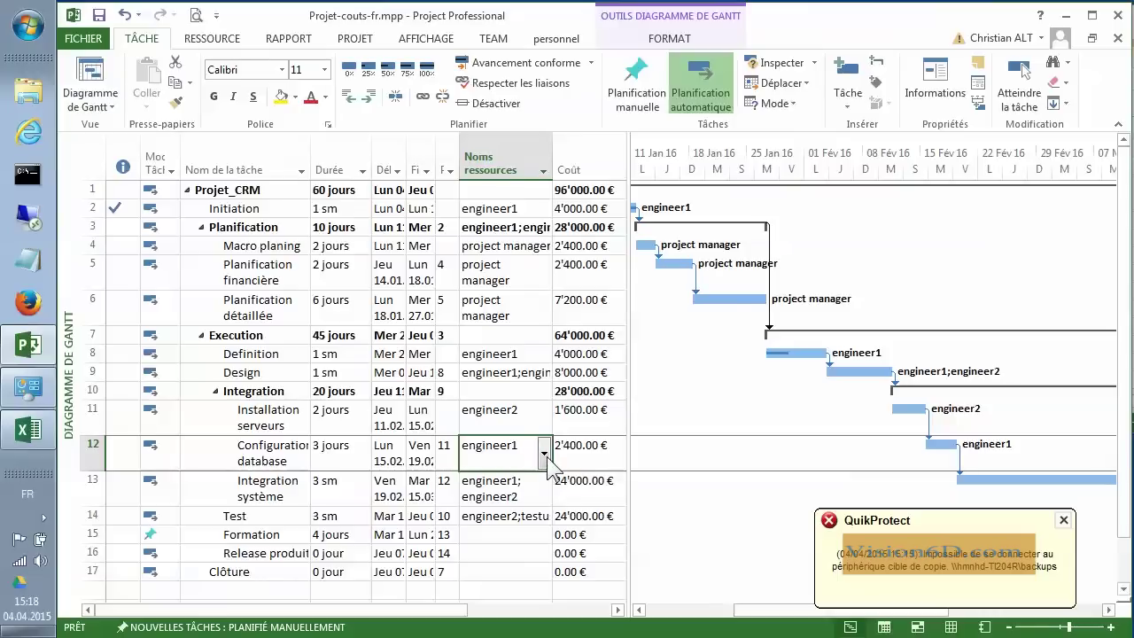
click(546, 453)
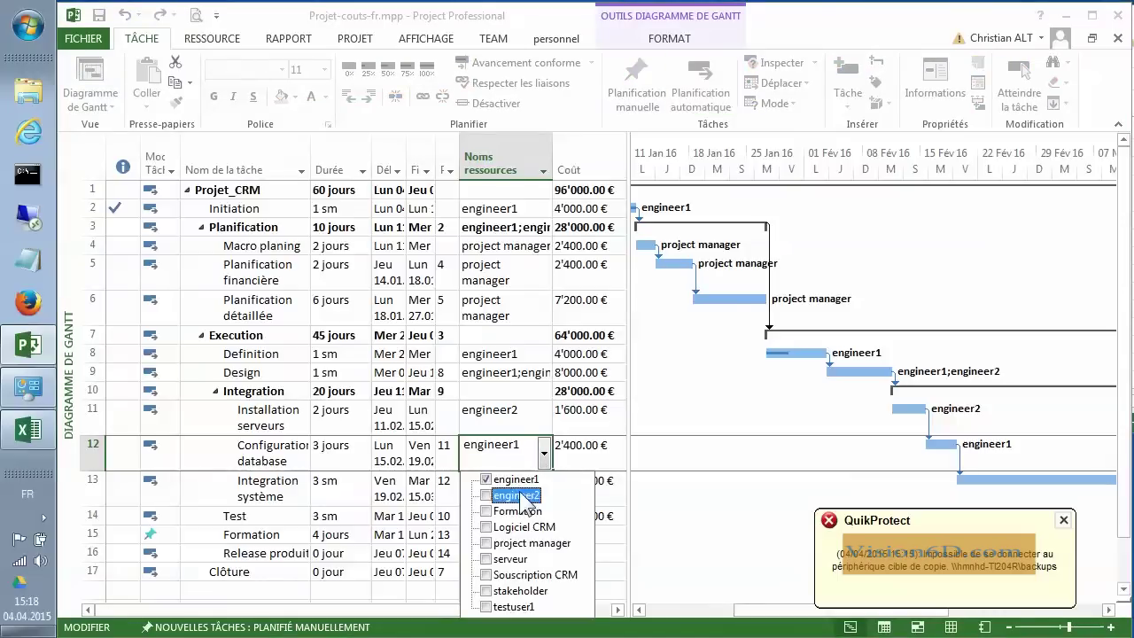
click(487, 527)
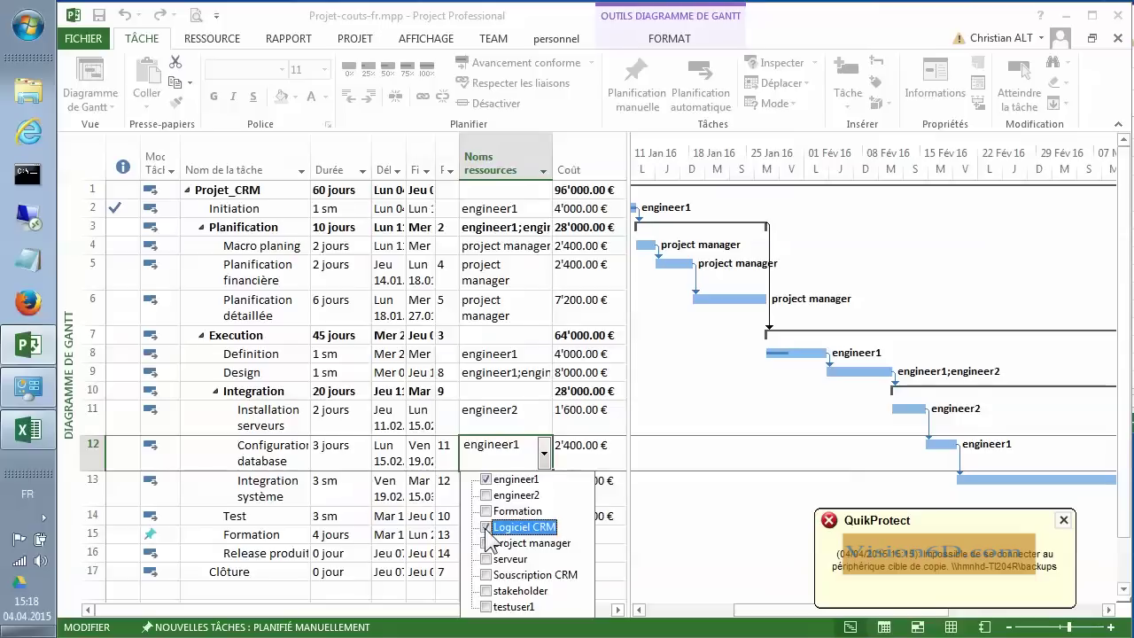
click(487, 576)
key(Return)
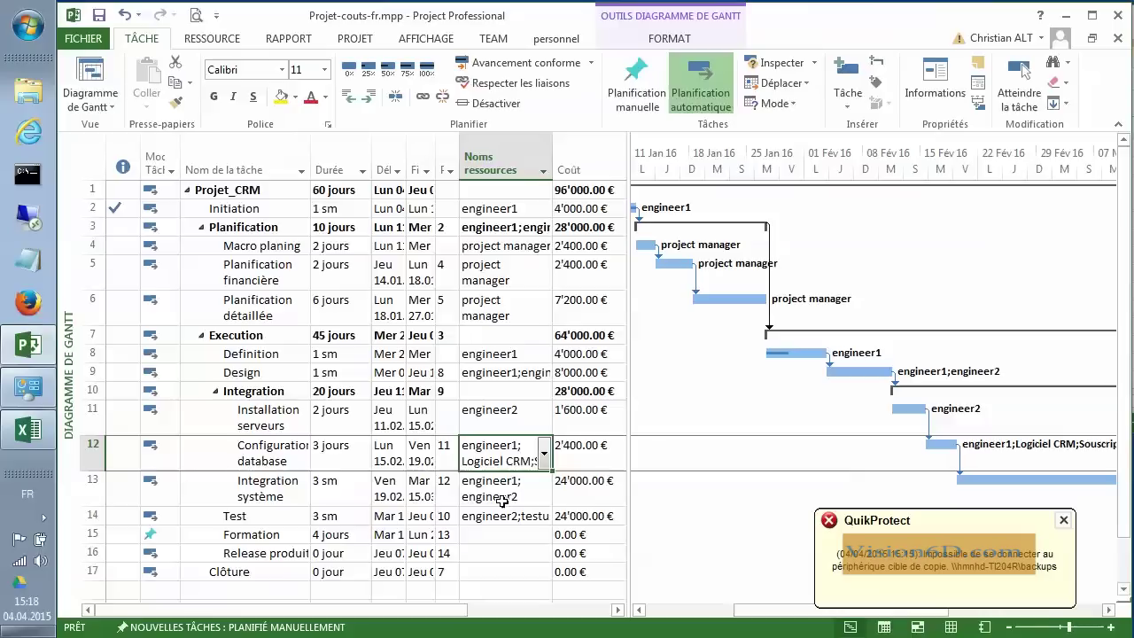
Step: Assign the Formation resource to the Formation task in the resource names column
click(494, 538)
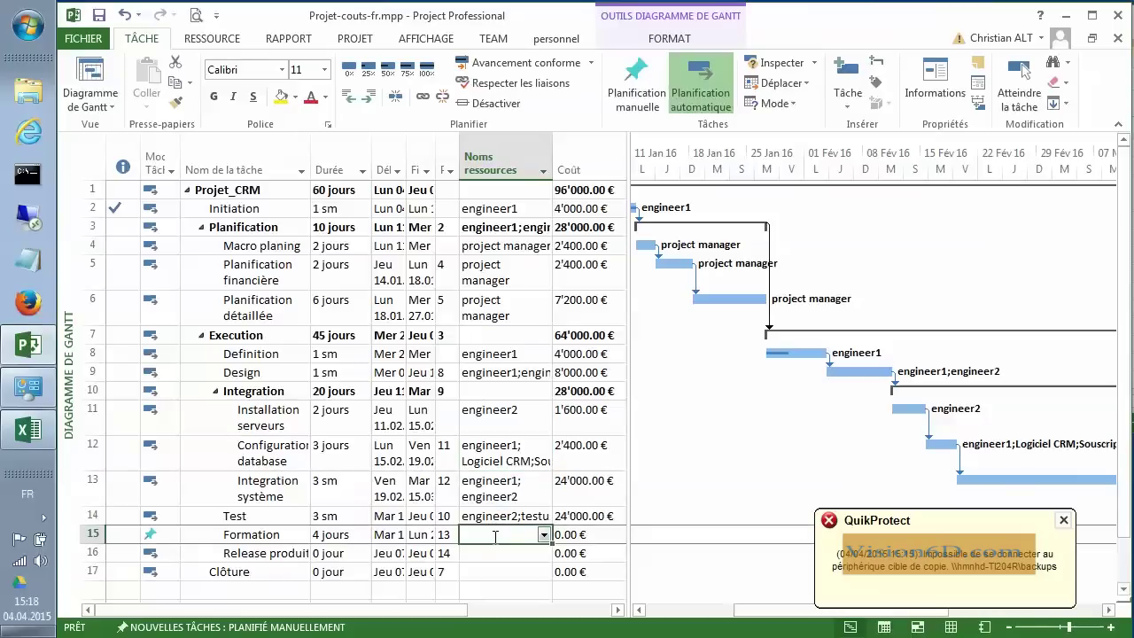
click(544, 535)
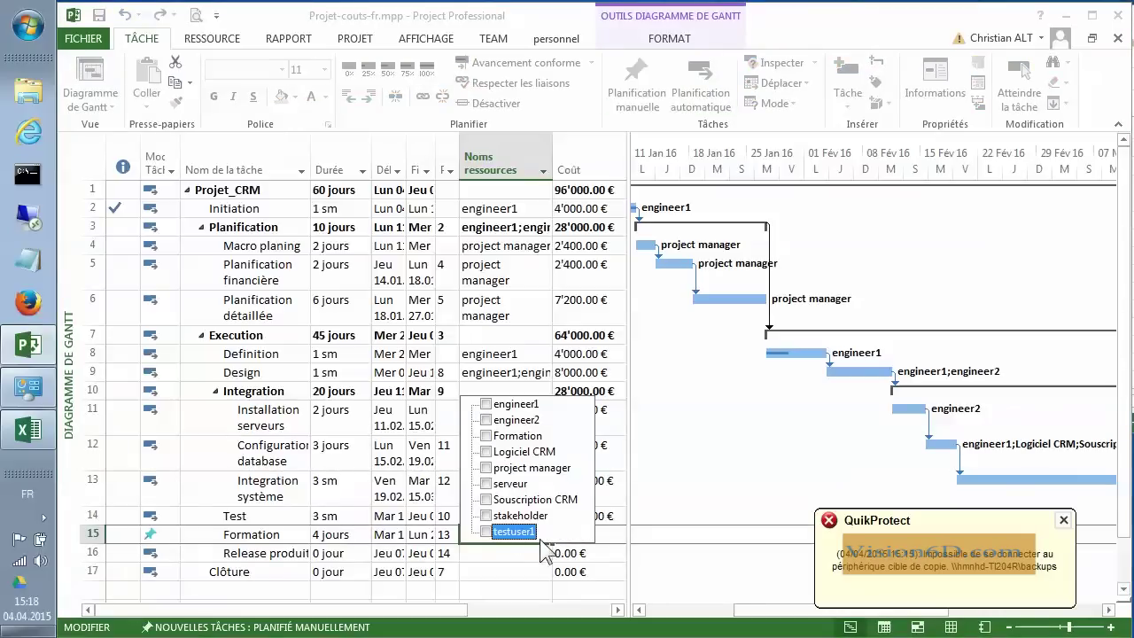
click(487, 436)
click(502, 585)
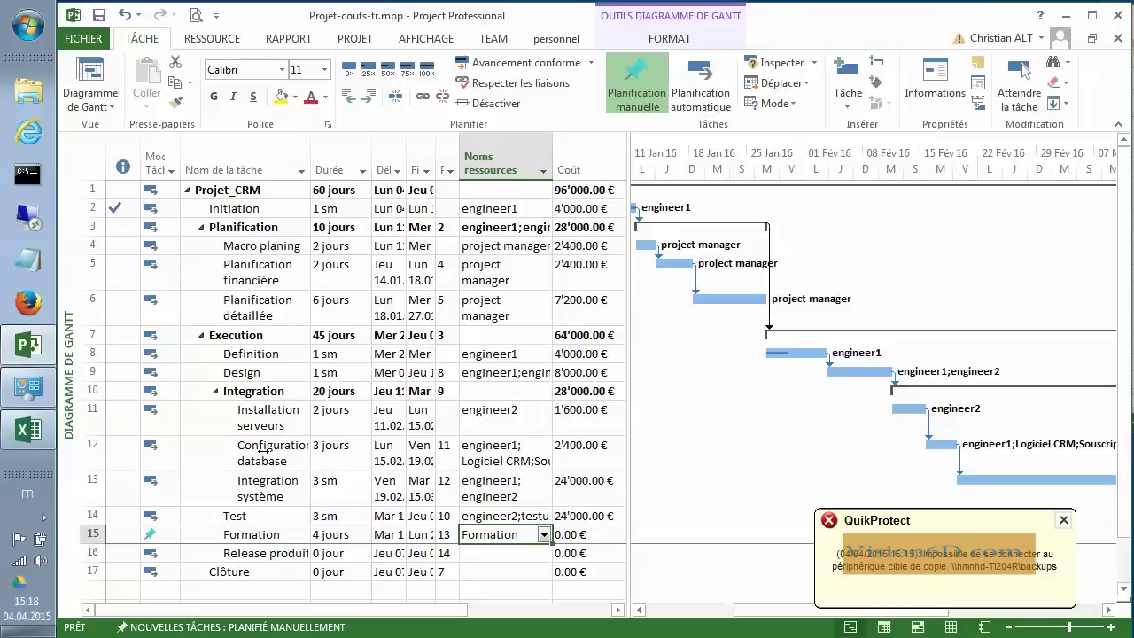
Step: In the task information of Configuration database, set the cost of the Logiciel CRM resource to 23000 €
double_click(263, 451)
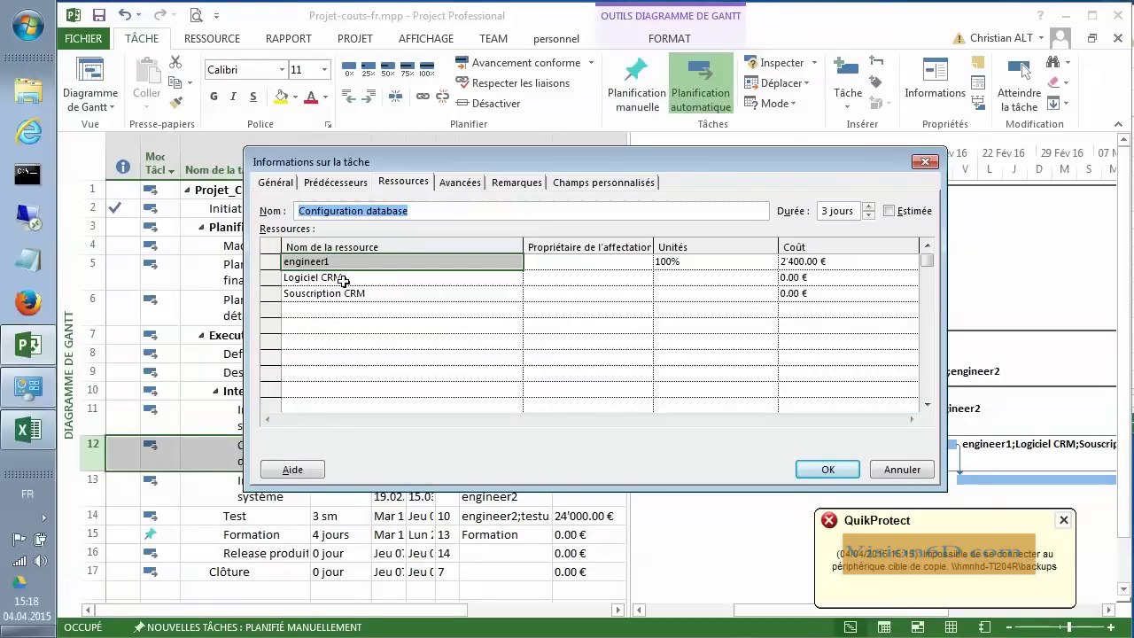
click(810, 282)
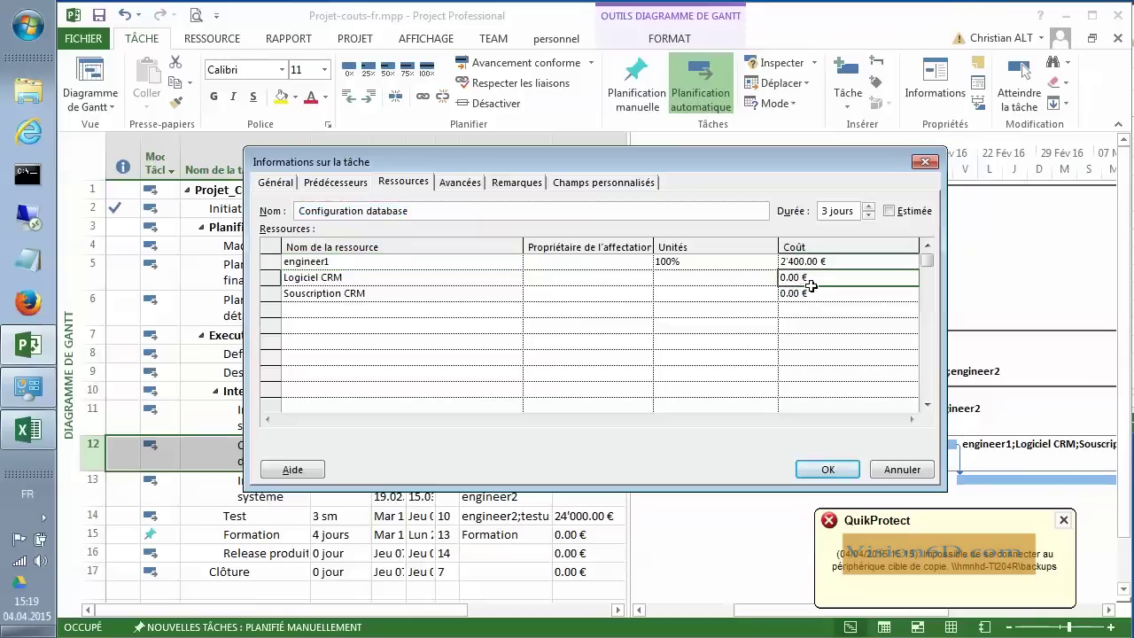
key(BackSpace)
key(Return)
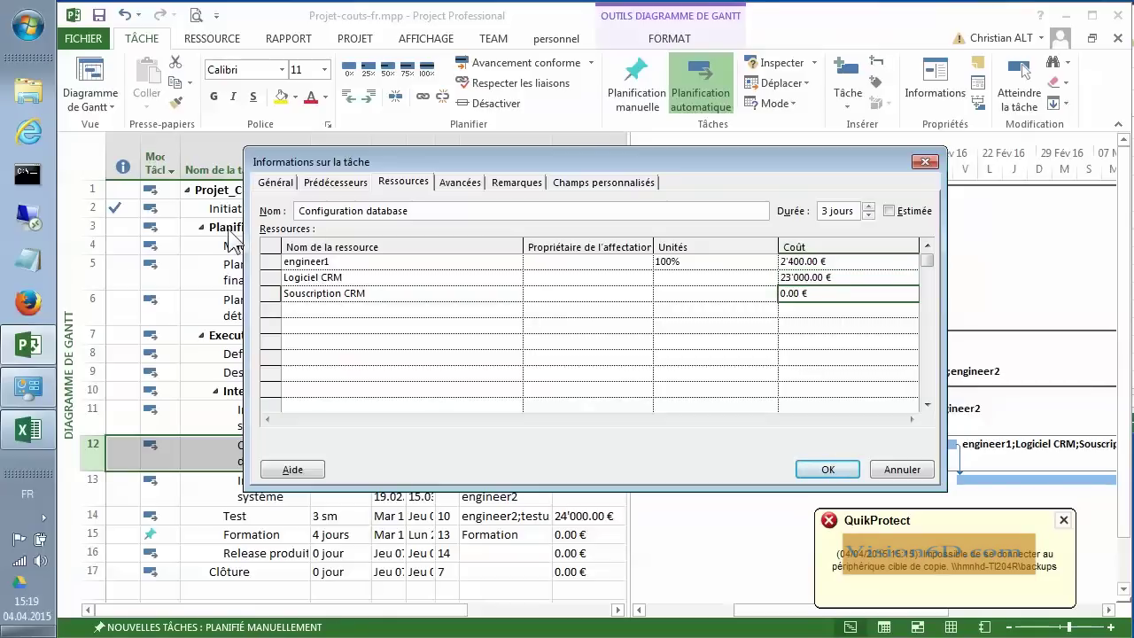
Step: Look up the annual subscription price in the Excel workbook couts-des-ressources.xlsx and set the Souscription CRM cost to 3450 € for the Configuration database task
key(alt+Tab)
key(alt+Tab)
key(alt+Tab)
key(alt+Tab)
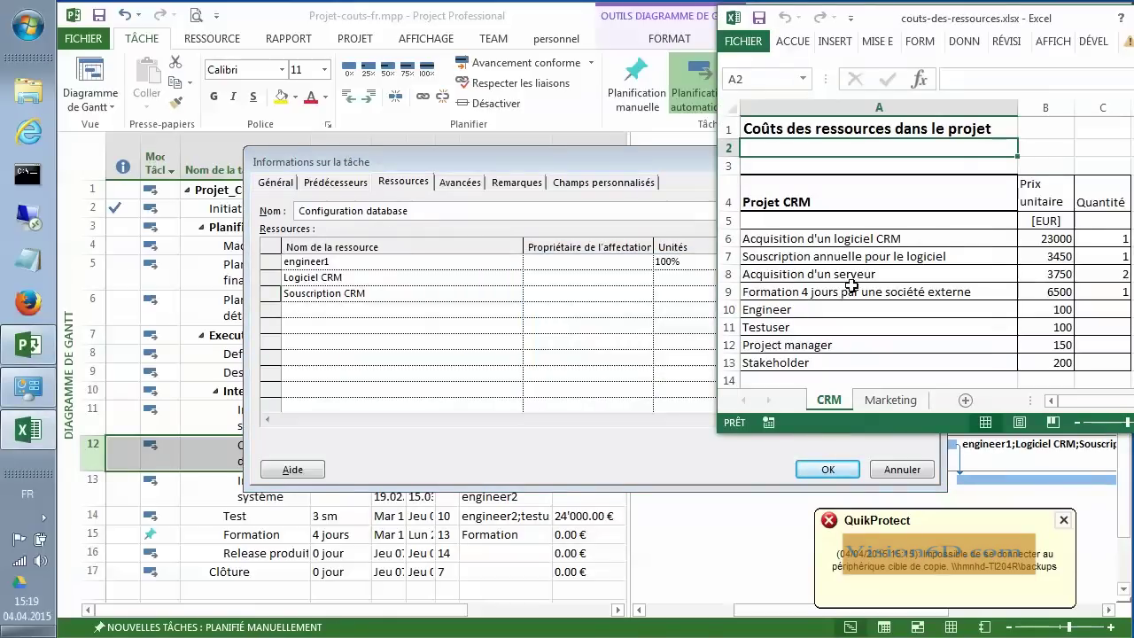
key(alt+Tab)
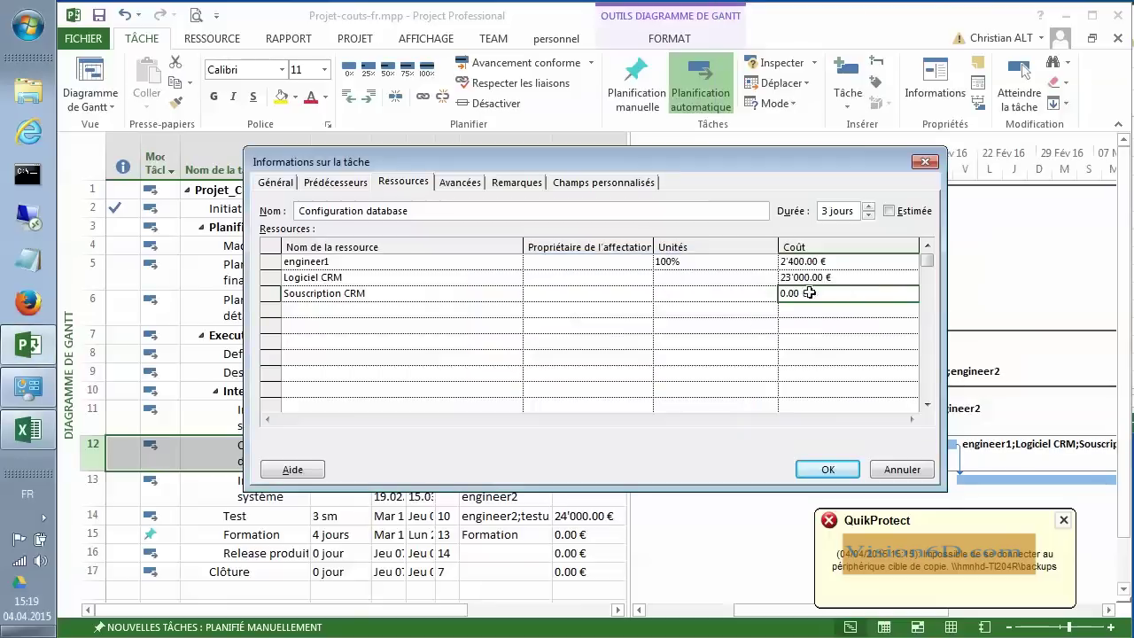
key(BackSpace)
key(Return)
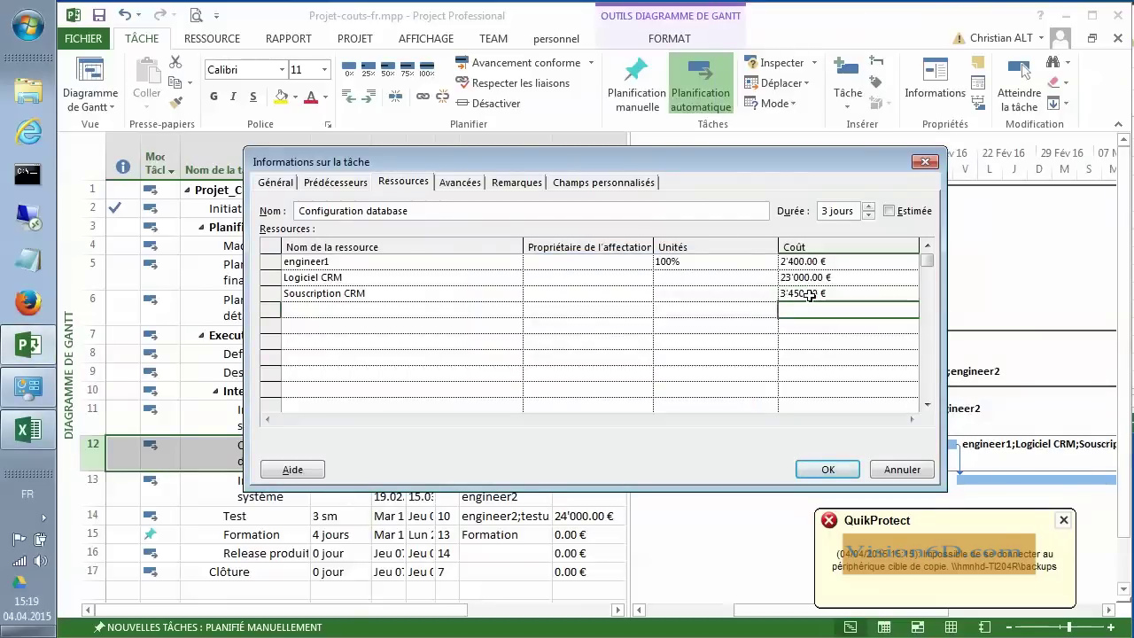
click(828, 470)
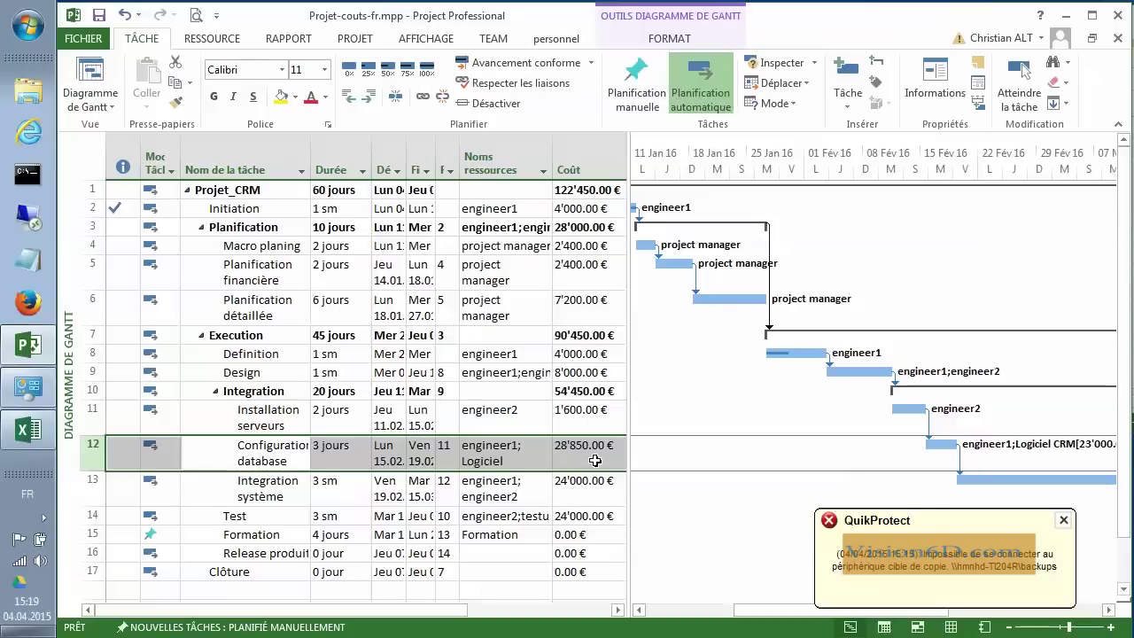
Step: In the task information of the Formation task, set the cost of the Formation resource to 6500 €
click(229, 535)
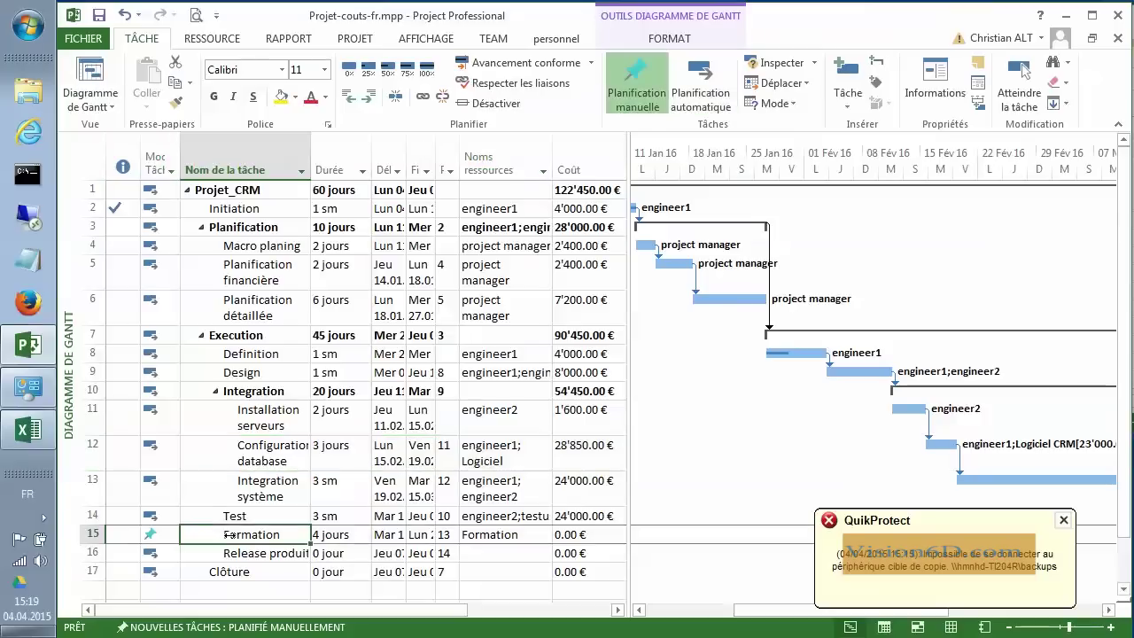
double_click(228, 535)
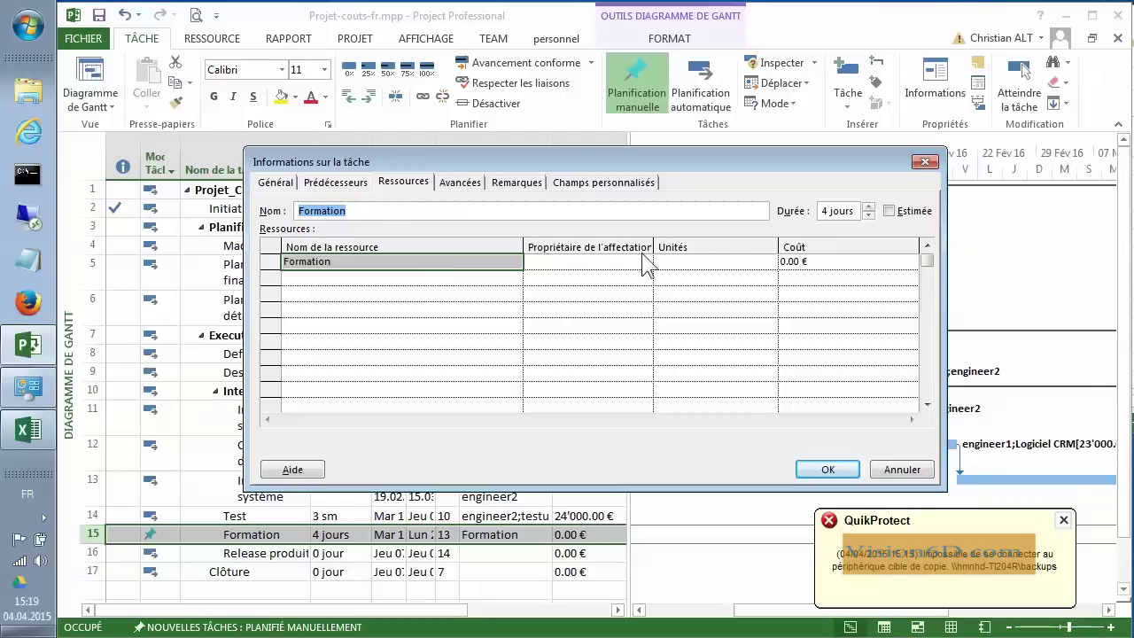
click(808, 262)
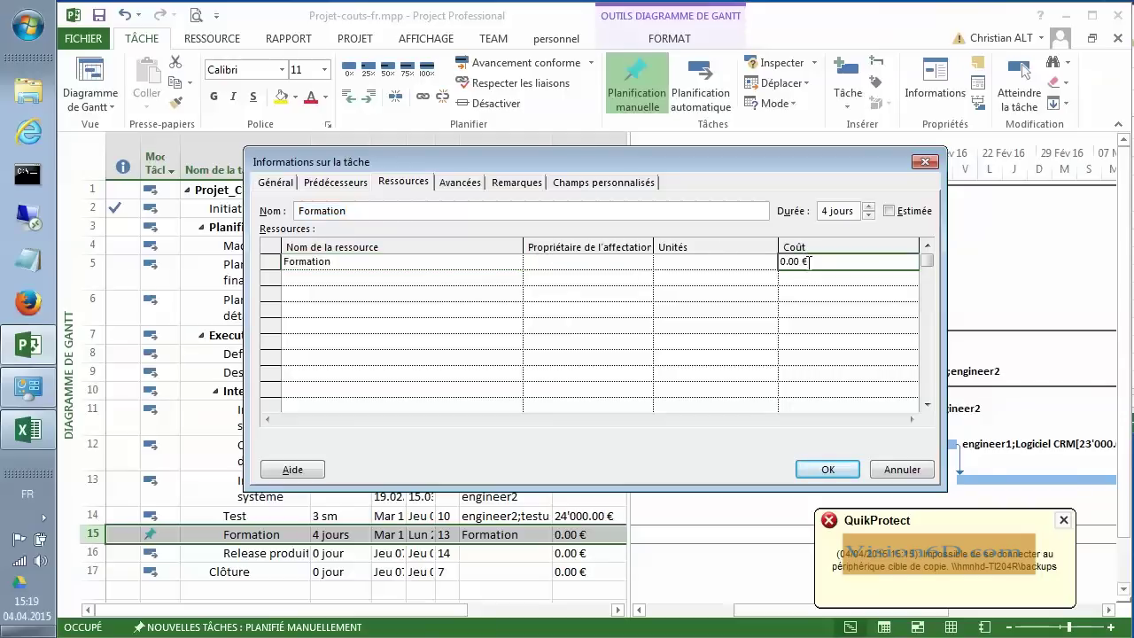
key(BackSpace)
key(BackSpace)
key(BackSpace)
key(BackSpace)
key(BackSpace)
key(BackSpace)
key(Return)
click(826, 469)
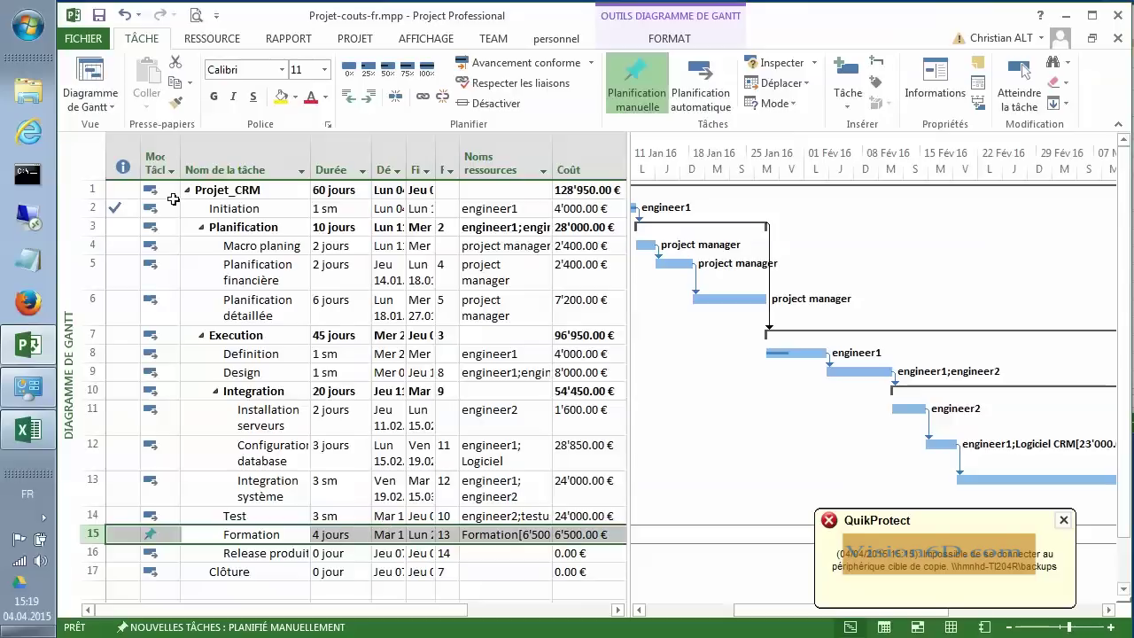
Step: Return to the resource sheet and change the type of the serveur resource to Consommable
click(108, 95)
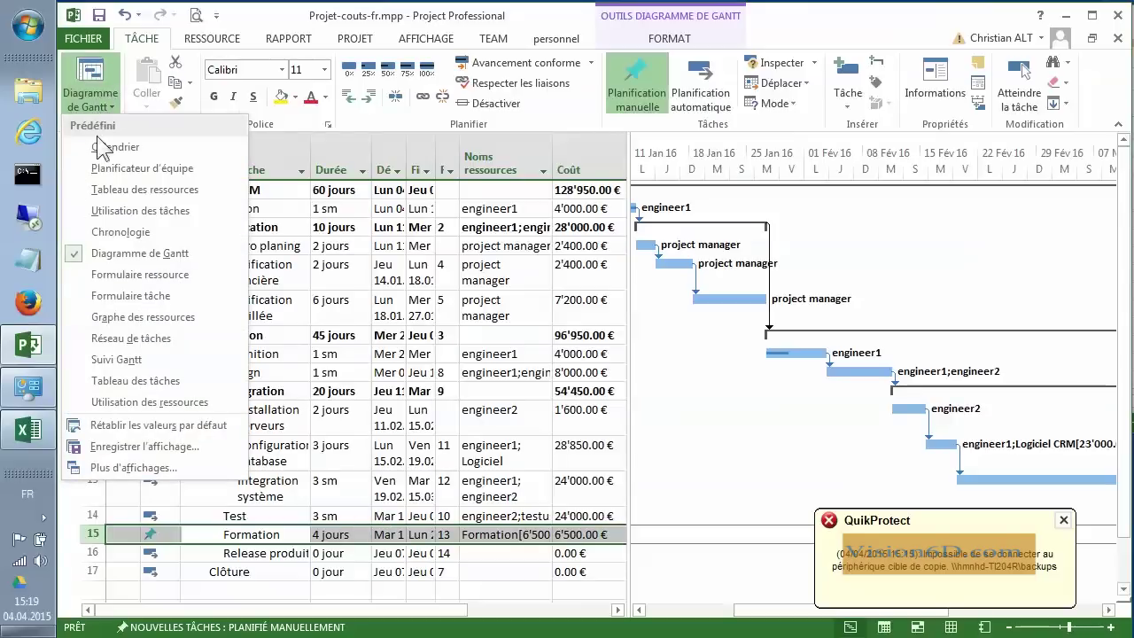
click(114, 189)
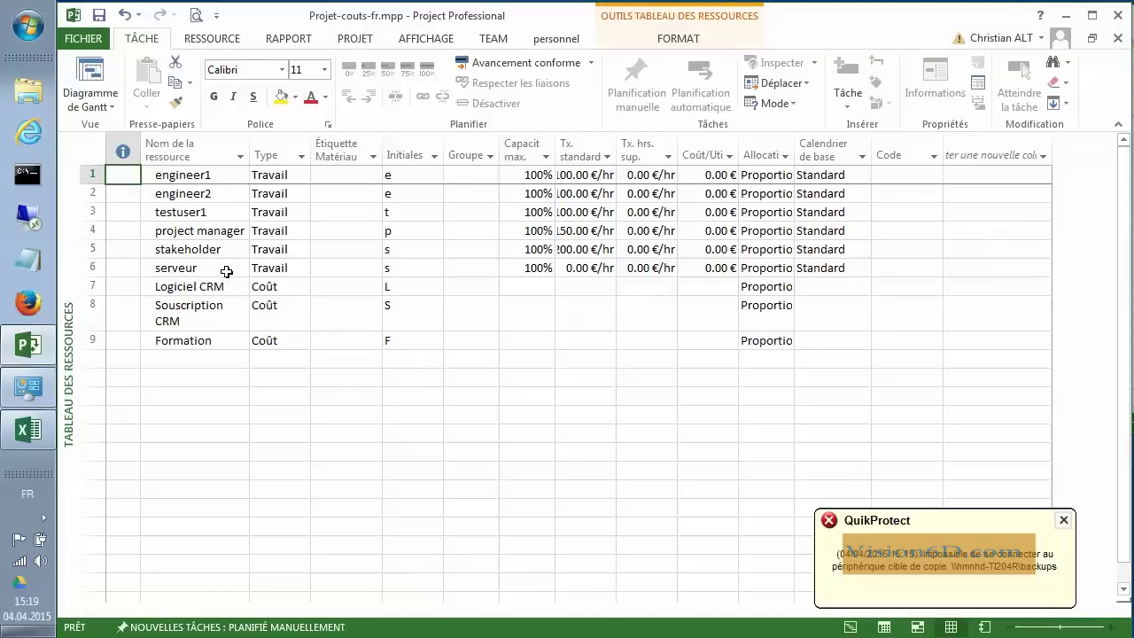
click(291, 268)
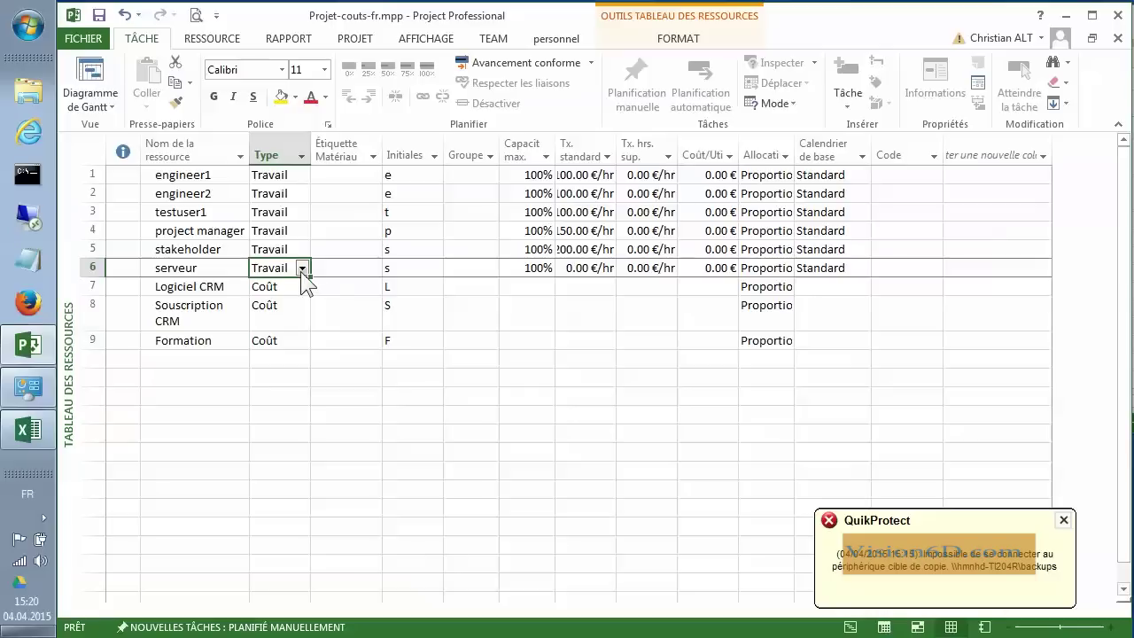
click(301, 270)
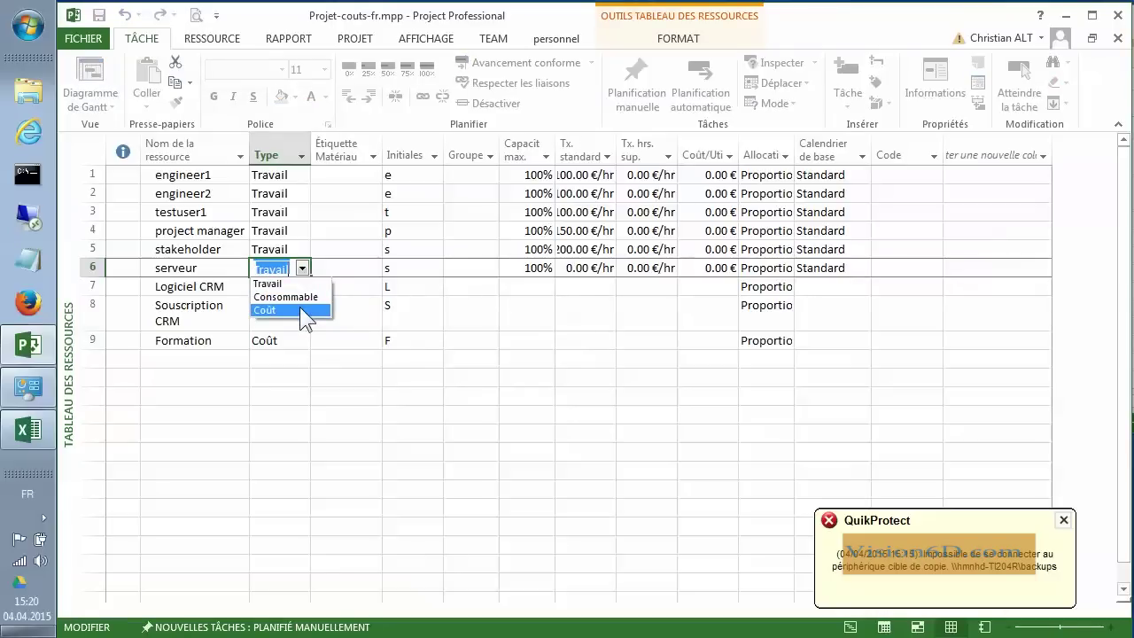
click(296, 297)
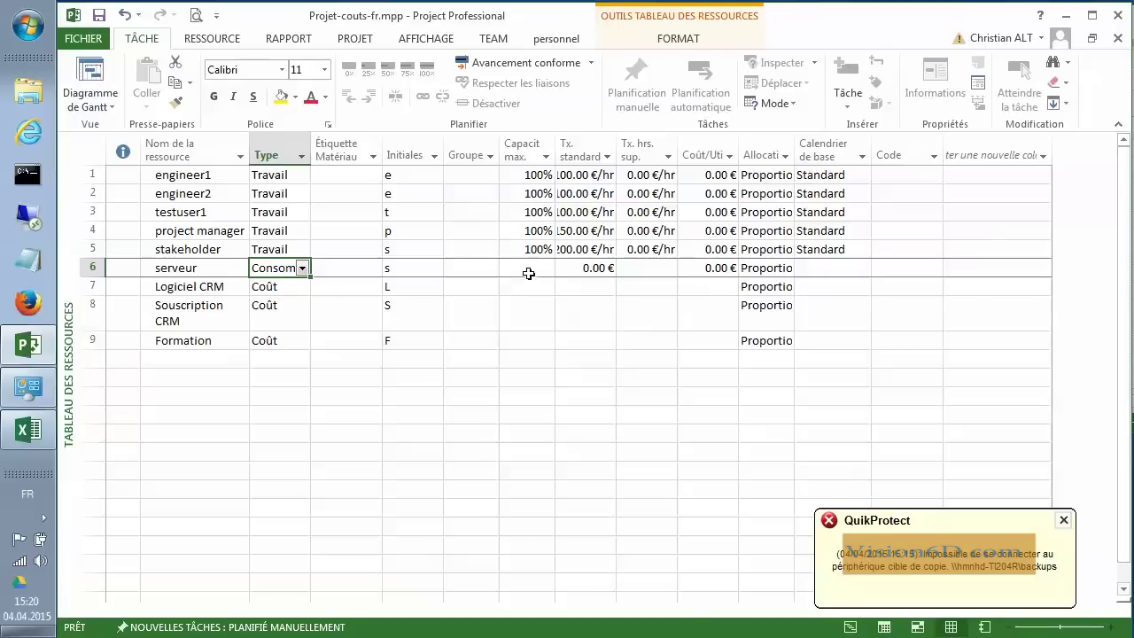
Step: Set the standard rate of the serveur resource to 3750 €
click(592, 269)
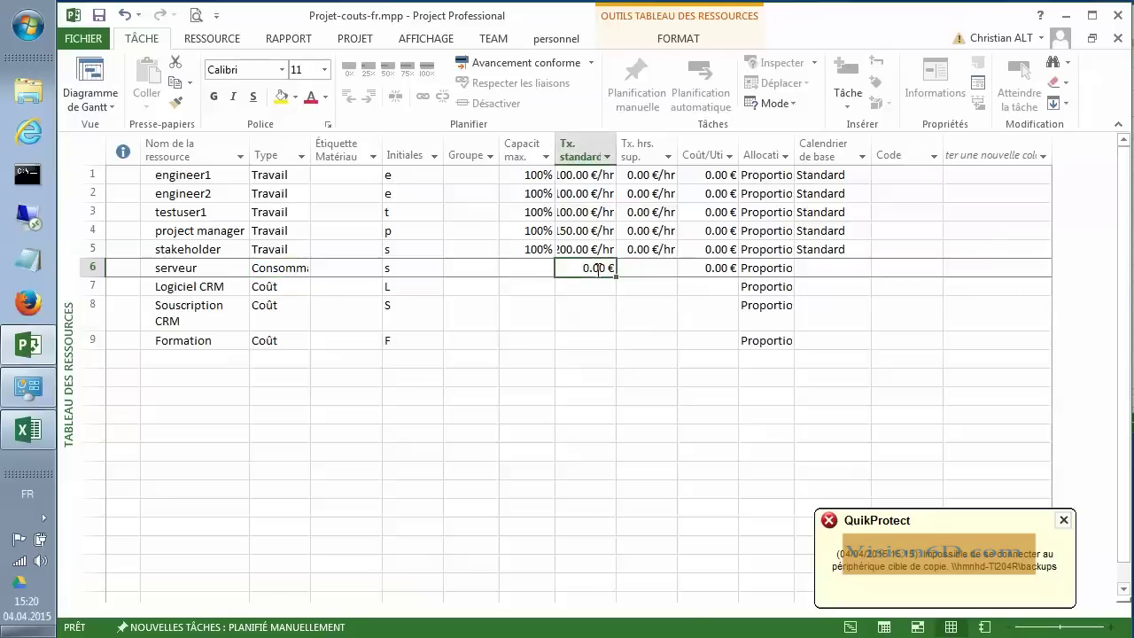
key(BackSpace)
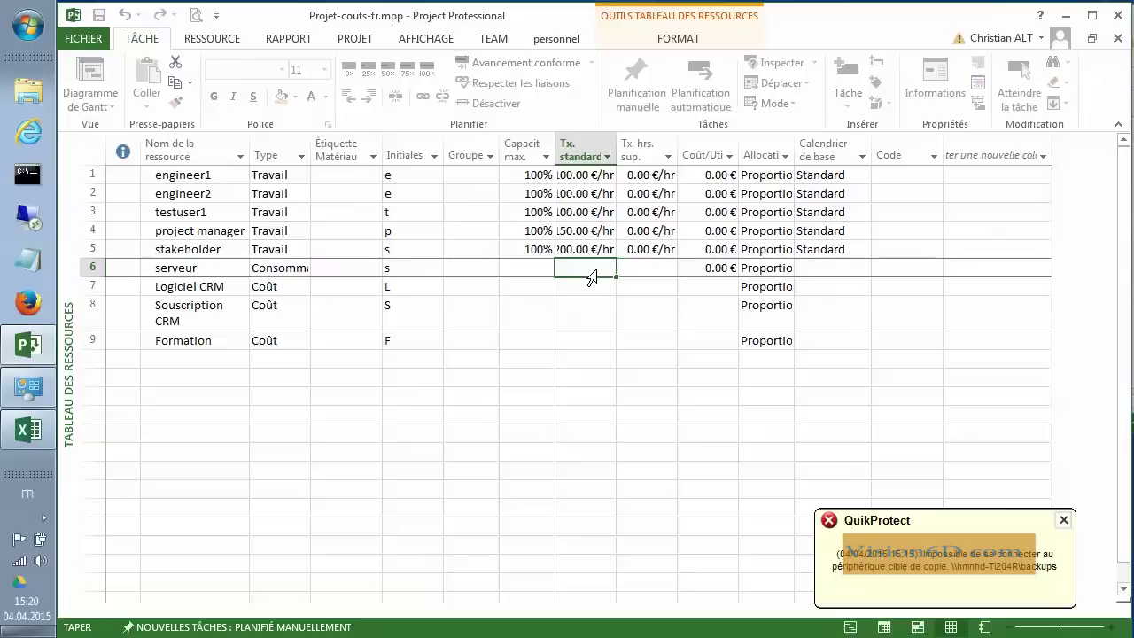
text(3750)
key(Return)
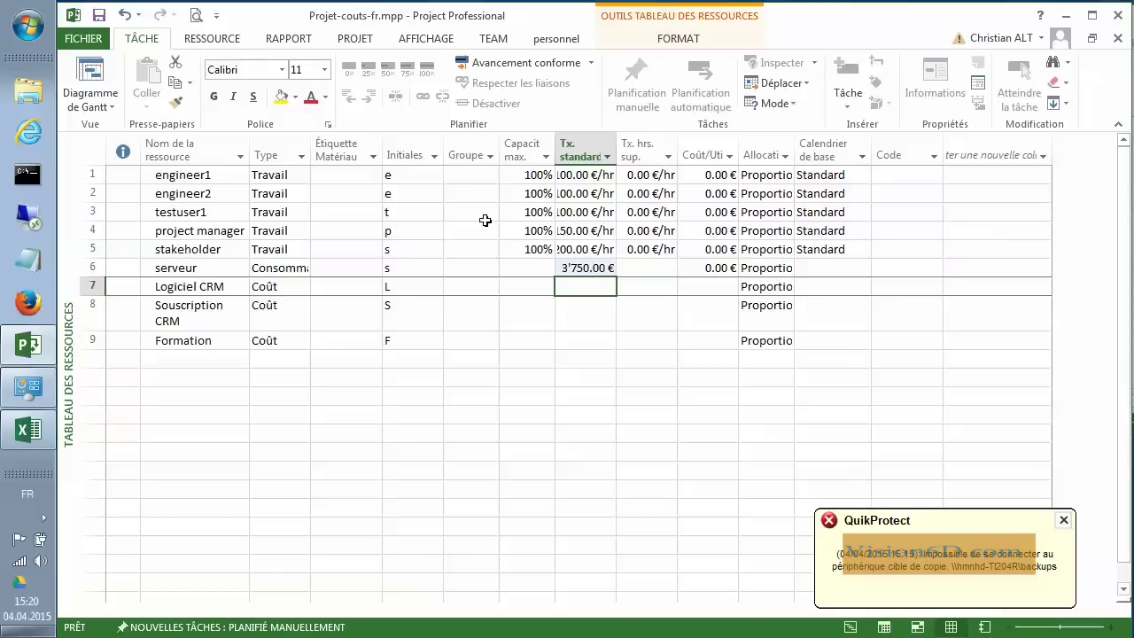
Step: In the Gantt chart view, add the serveur resource to the Installation serveurs task
click(112, 101)
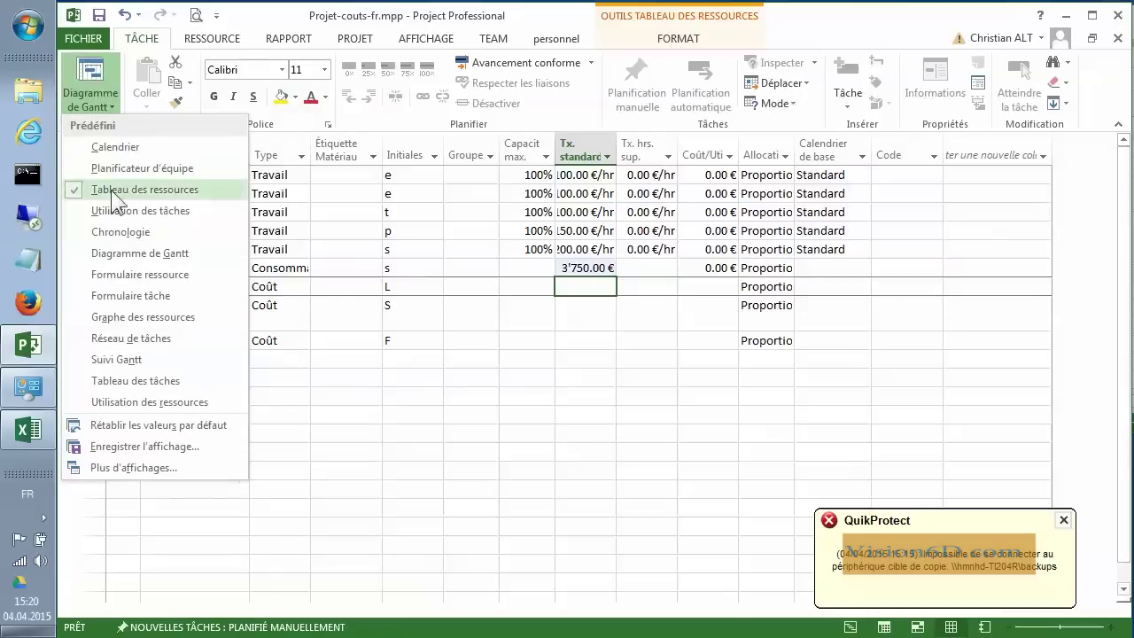
click(130, 253)
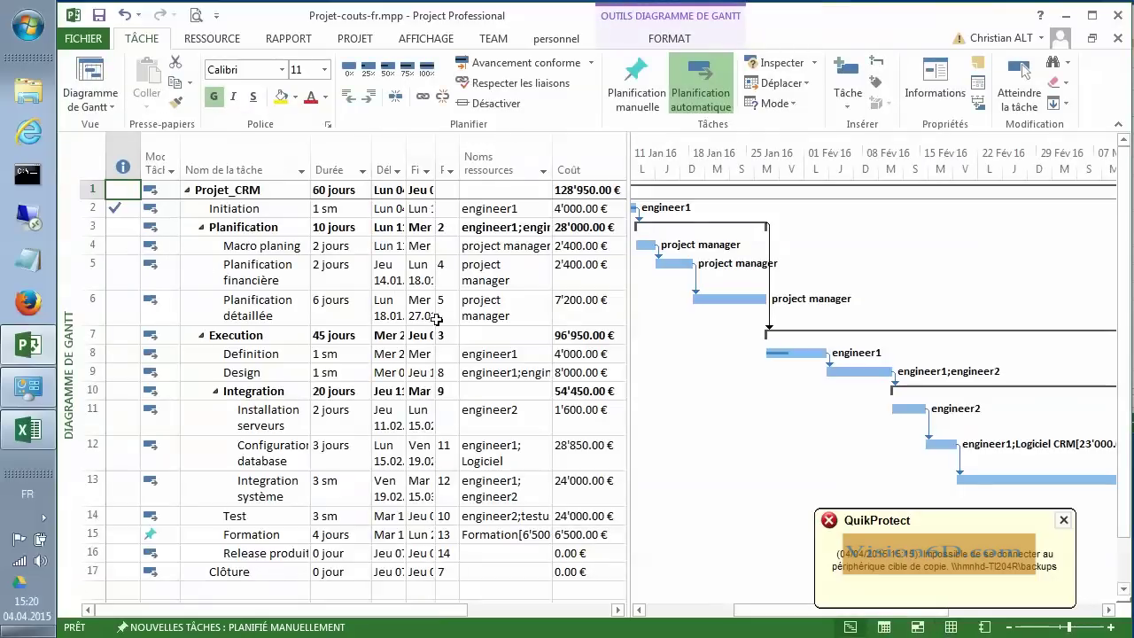
click(499, 418)
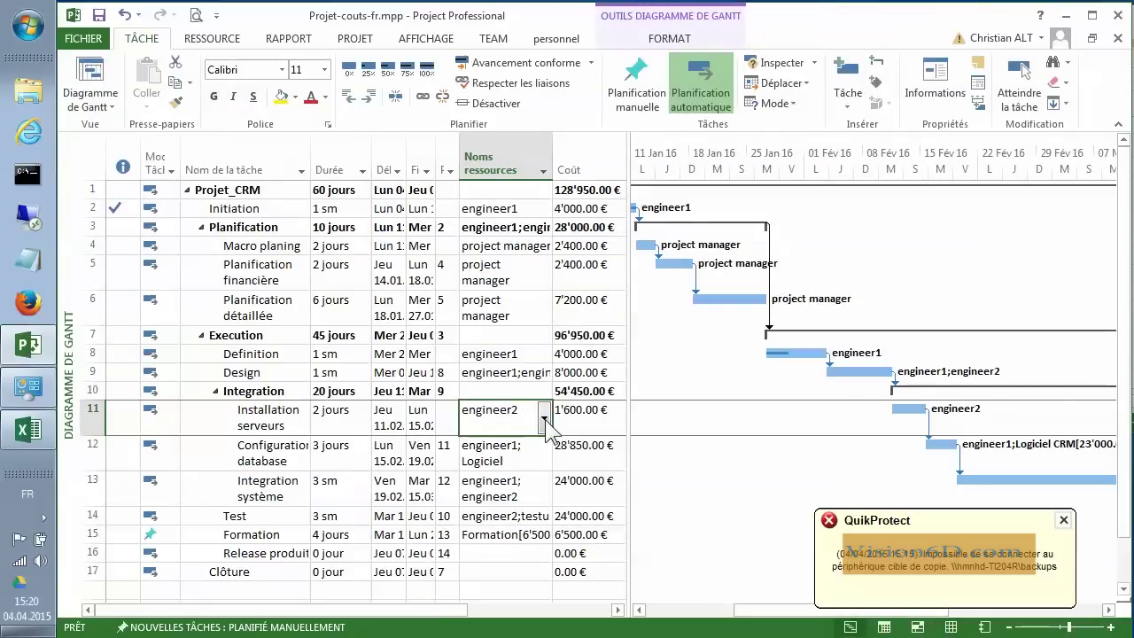
click(544, 419)
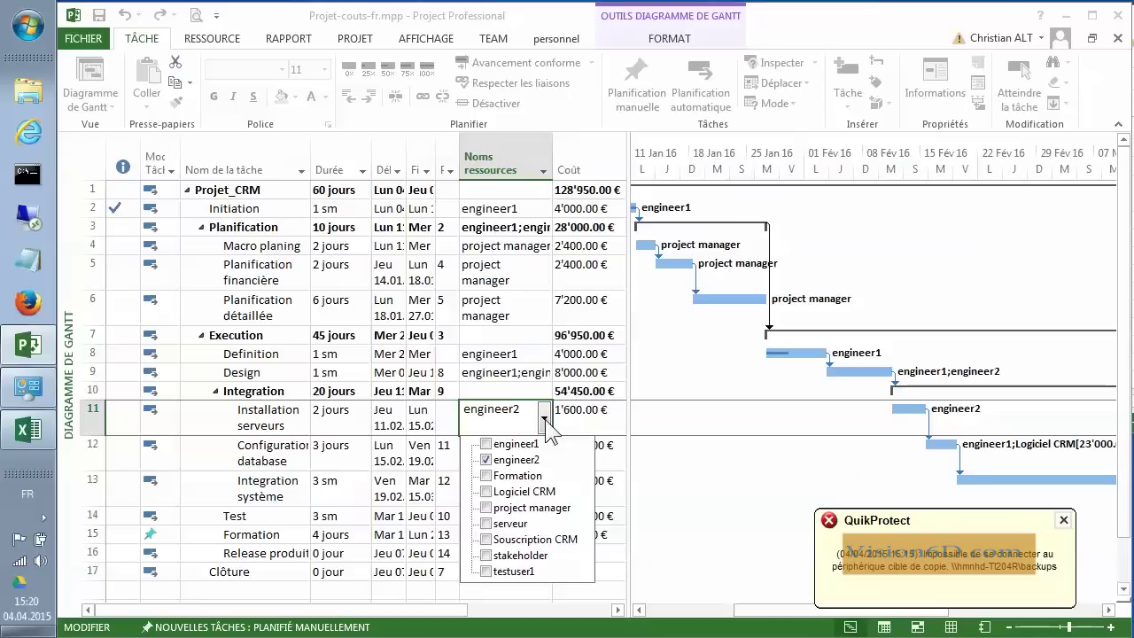
click(487, 524)
key(Return)
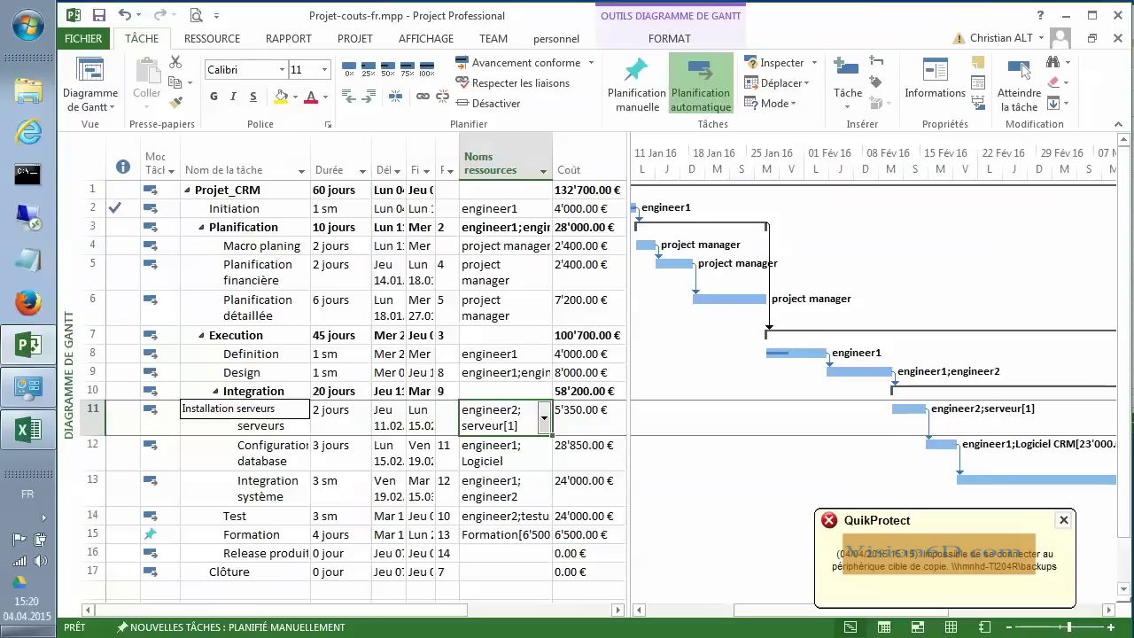
Step: In the task information of Installation serveurs, set the units of the serveur resource to 2
double_click(272, 419)
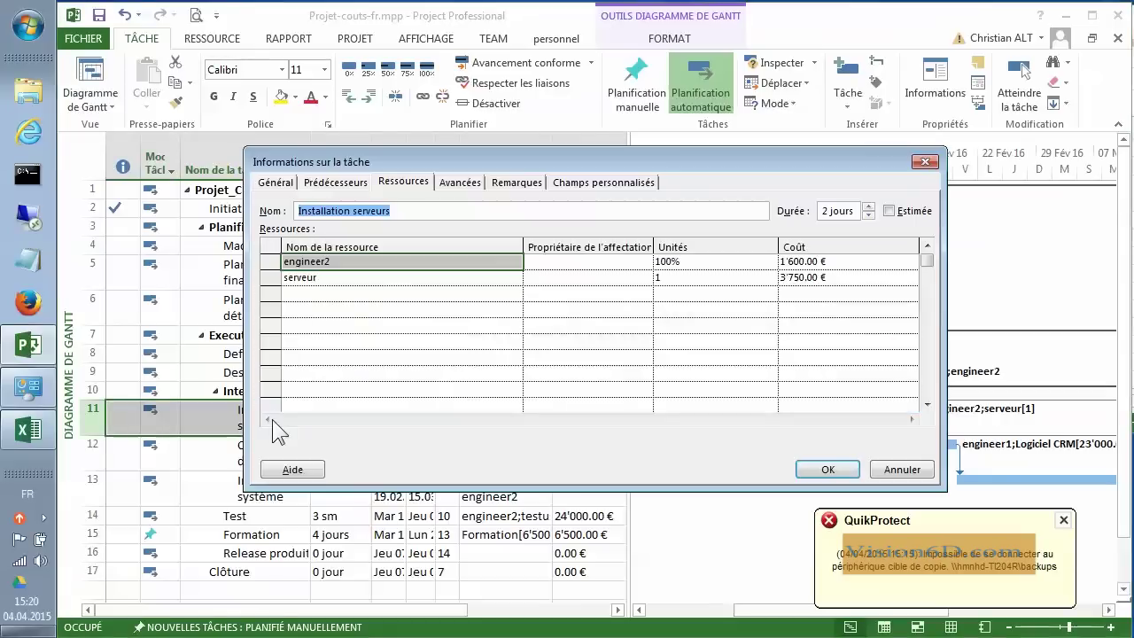
click(317, 279)
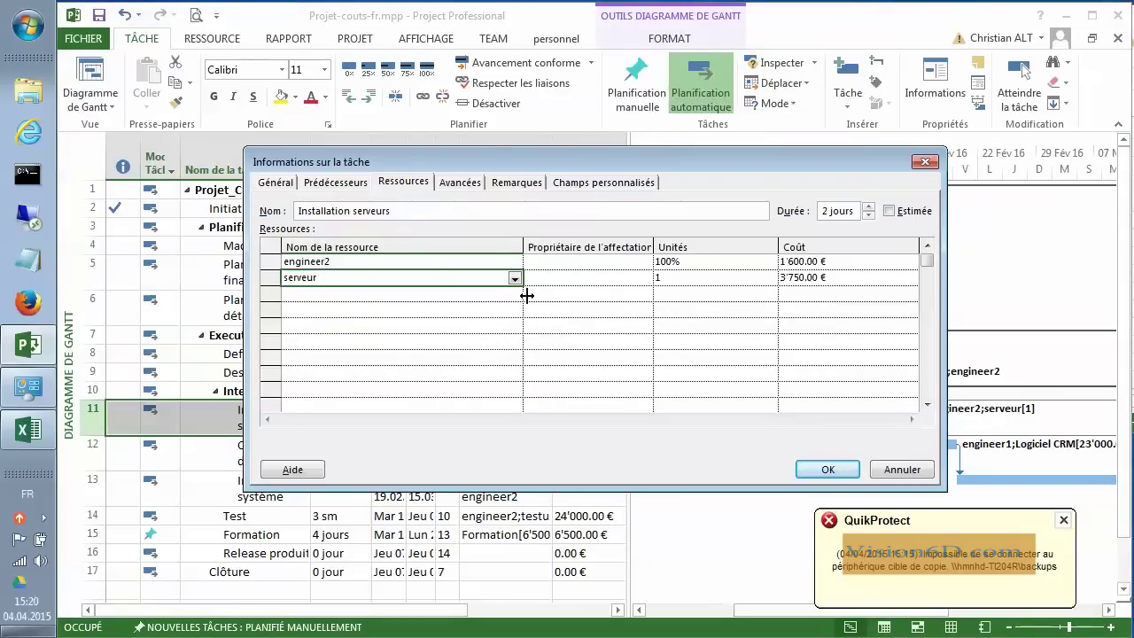
click(674, 278)
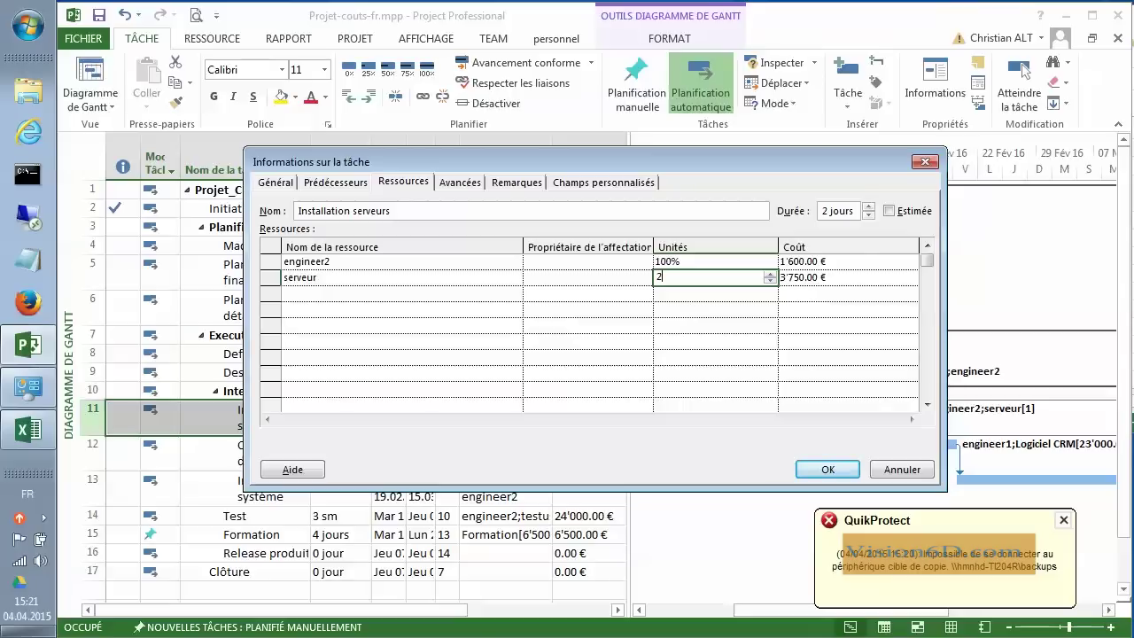
click(824, 279)
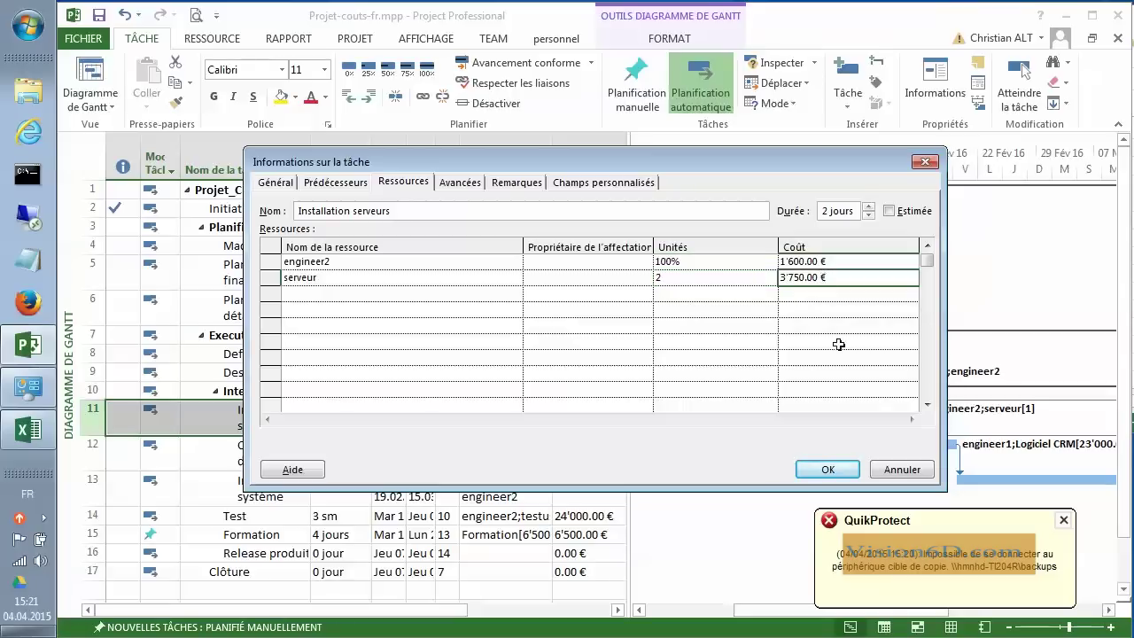
click(827, 470)
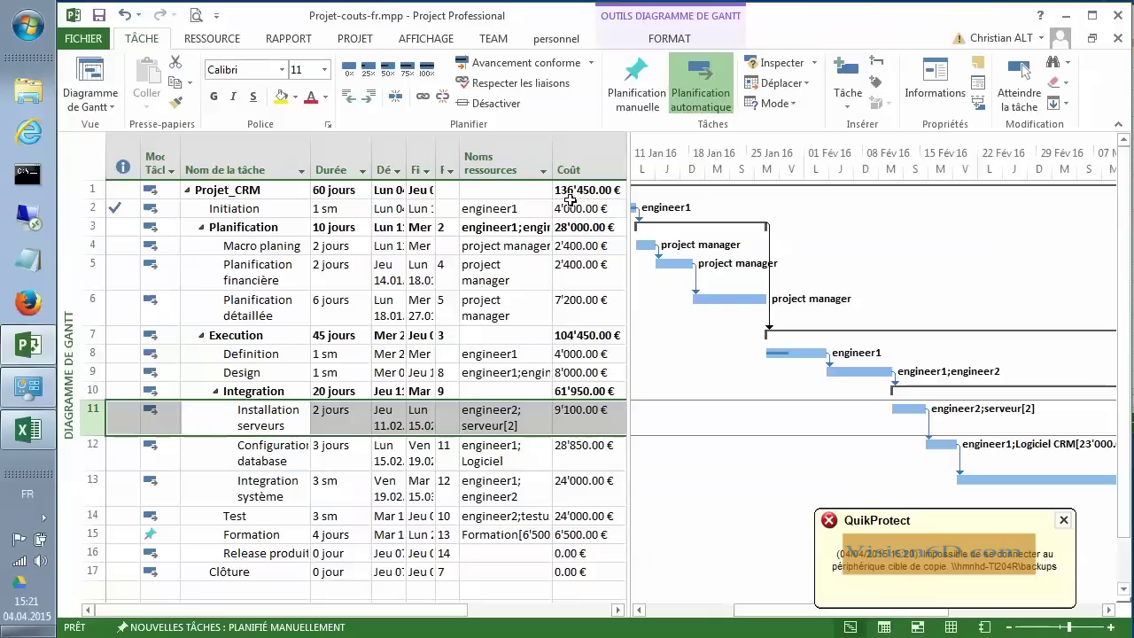
Step: Return to the resource sheet and widen the Allocation column to show its full values
click(110, 108)
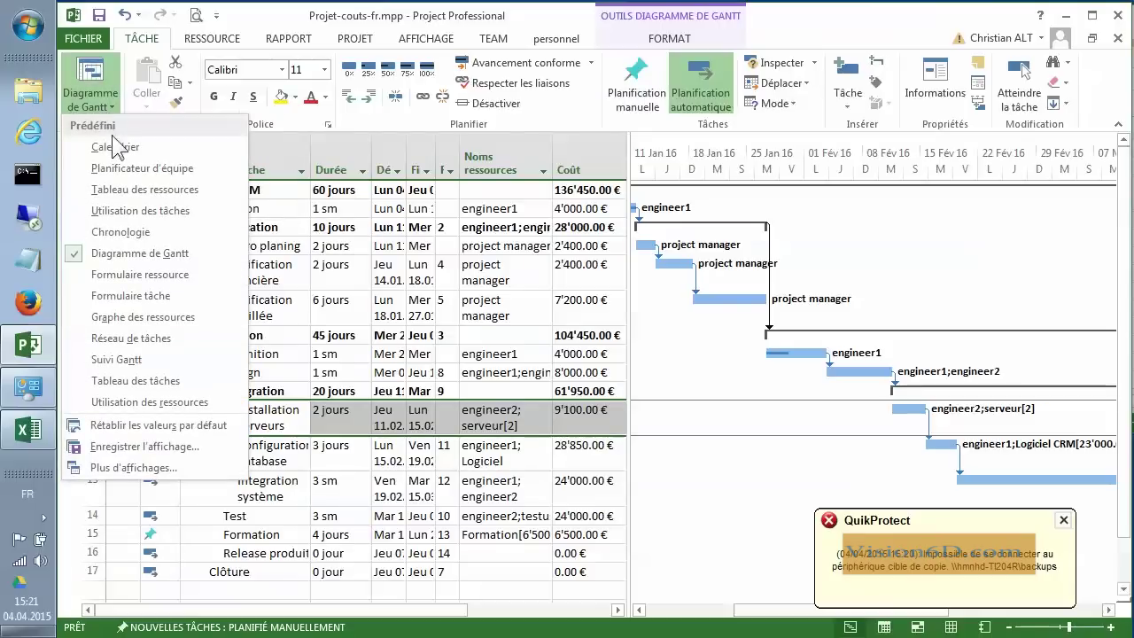
click(126, 190)
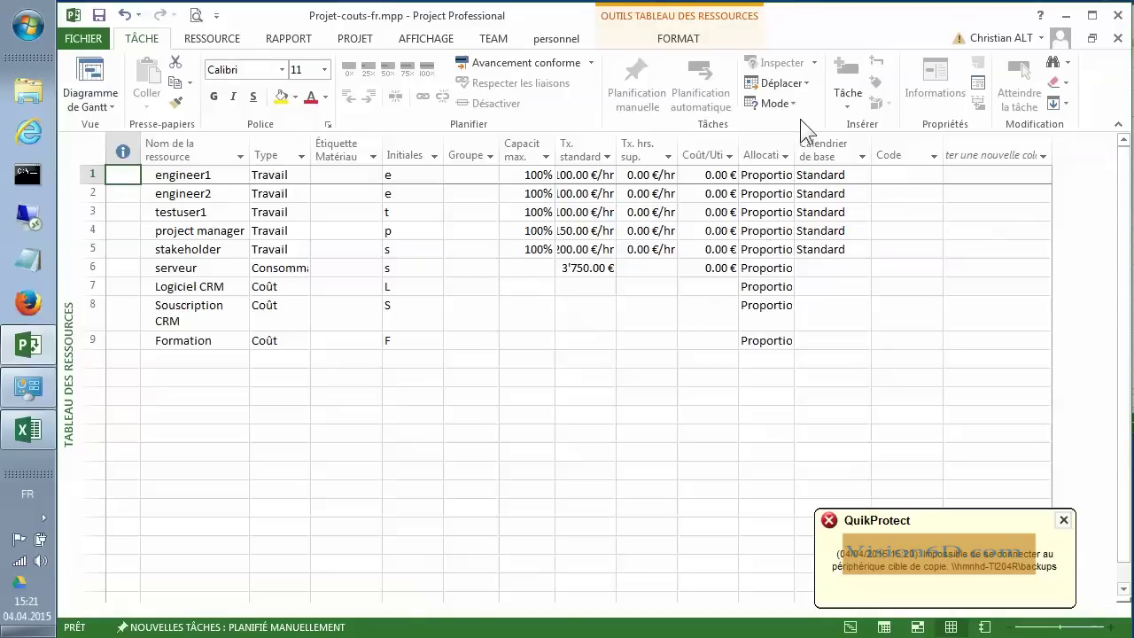
drag(795, 143, 816, 143)
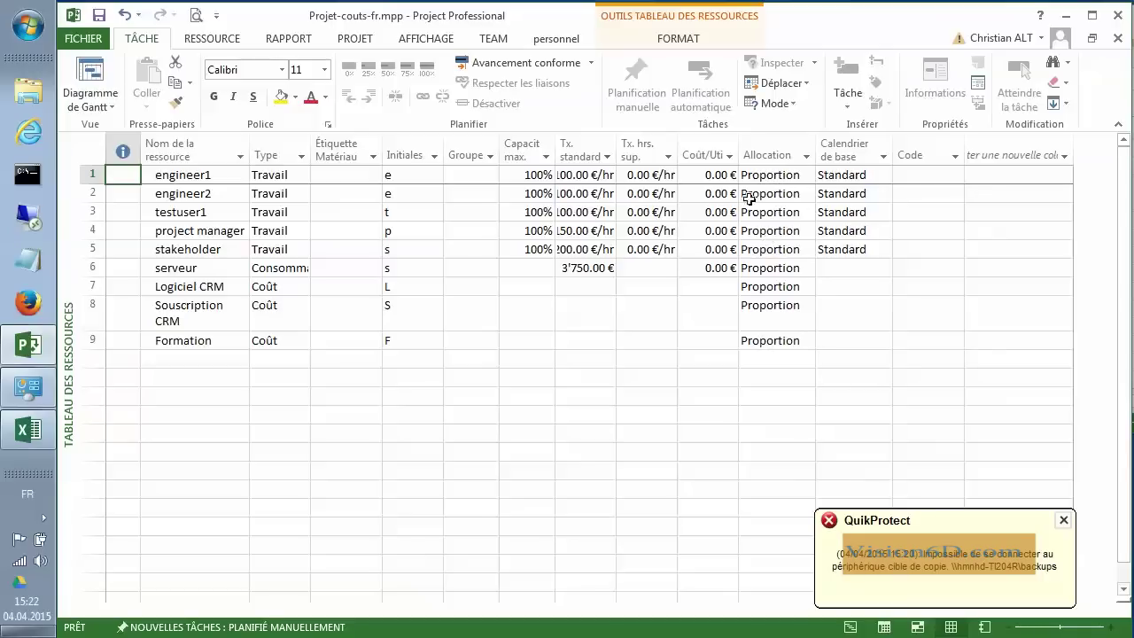
Step: Set the cost allocation of the serveur resource to Début so its cost accrues at the task's start
click(574, 177)
click(806, 268)
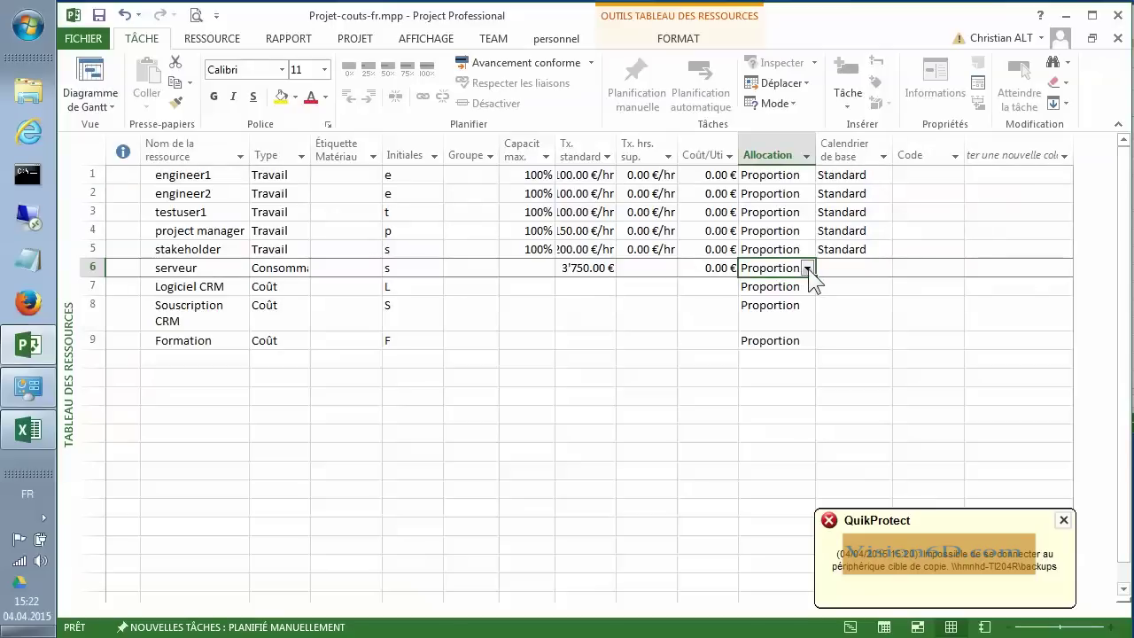
click(806, 269)
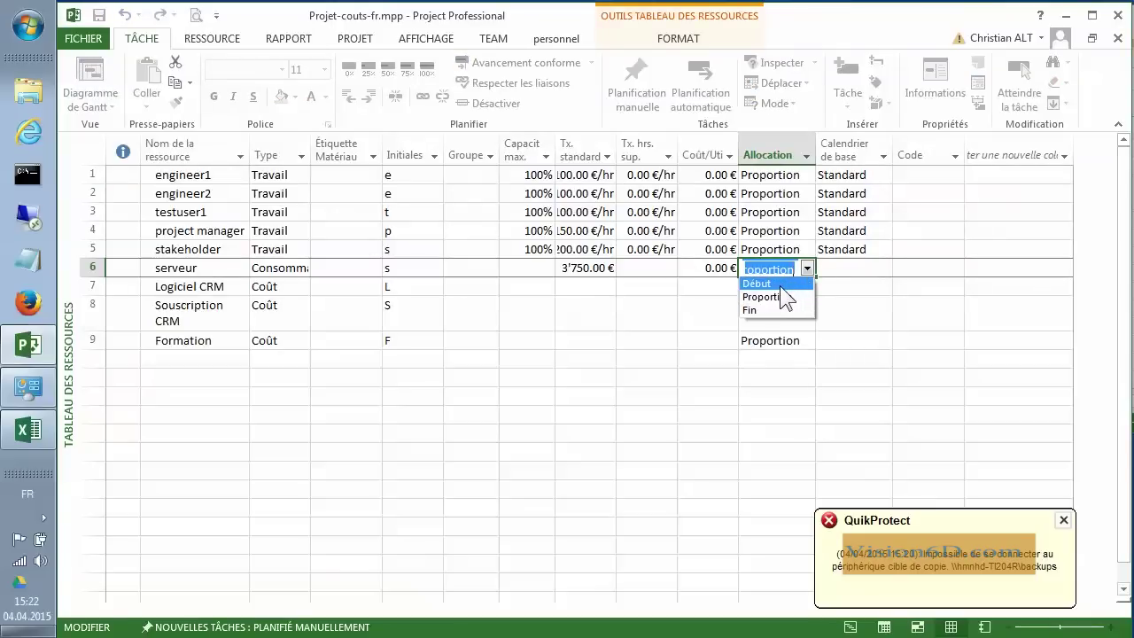
click(780, 283)
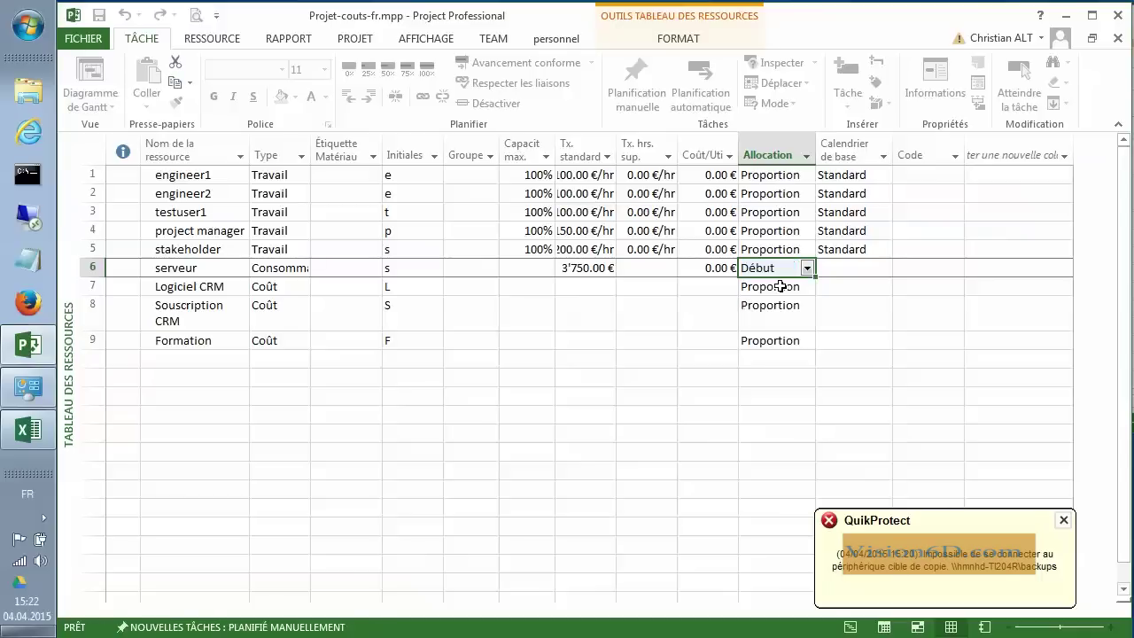
Step: Set the cost allocation of the Logiciel CRM and Souscription CRM resources to Début
click(800, 286)
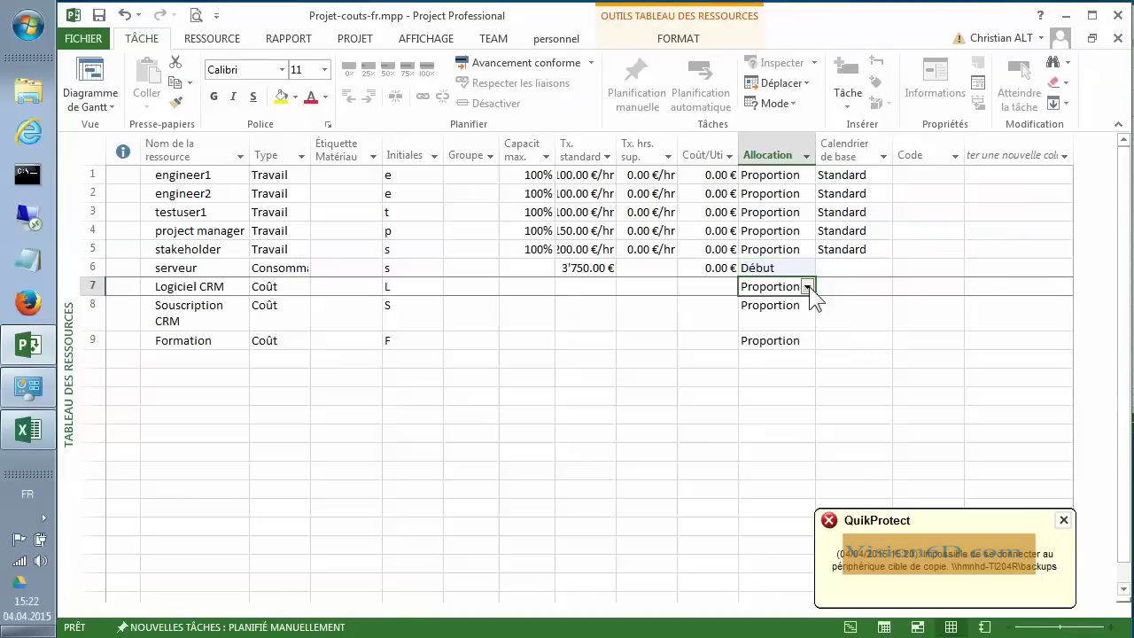
click(808, 286)
click(808, 286)
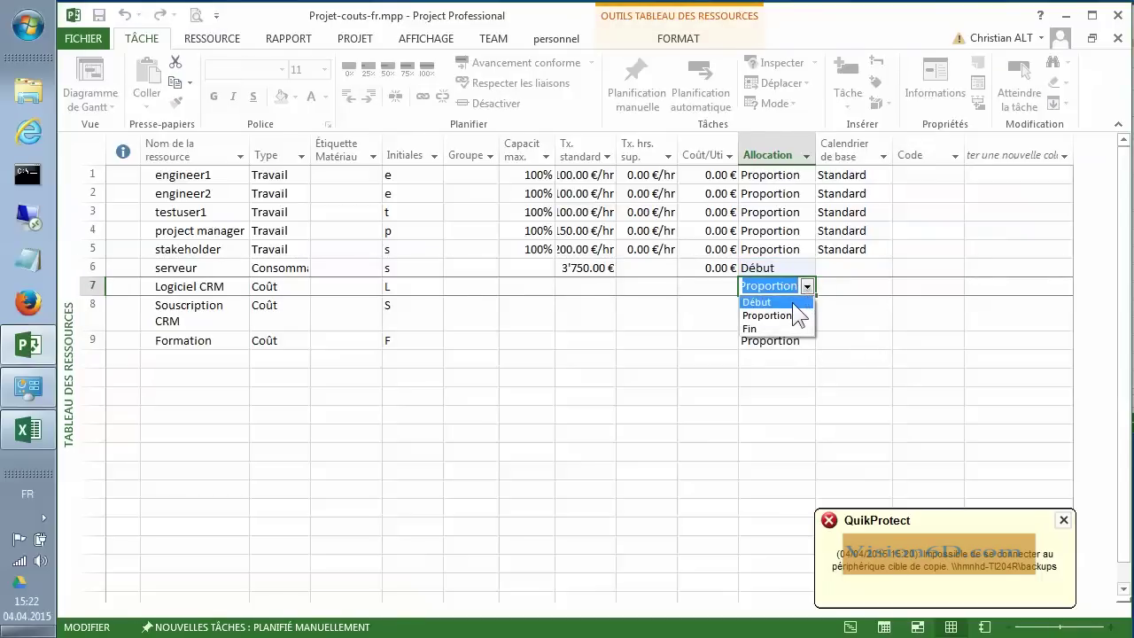
click(796, 302)
click(804, 318)
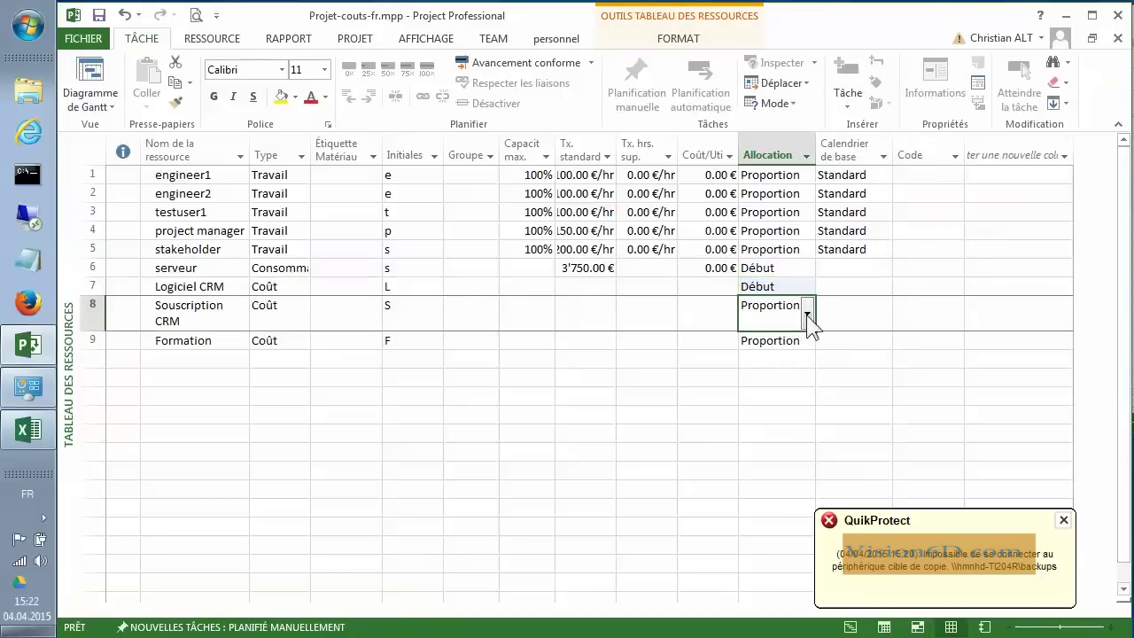
click(808, 315)
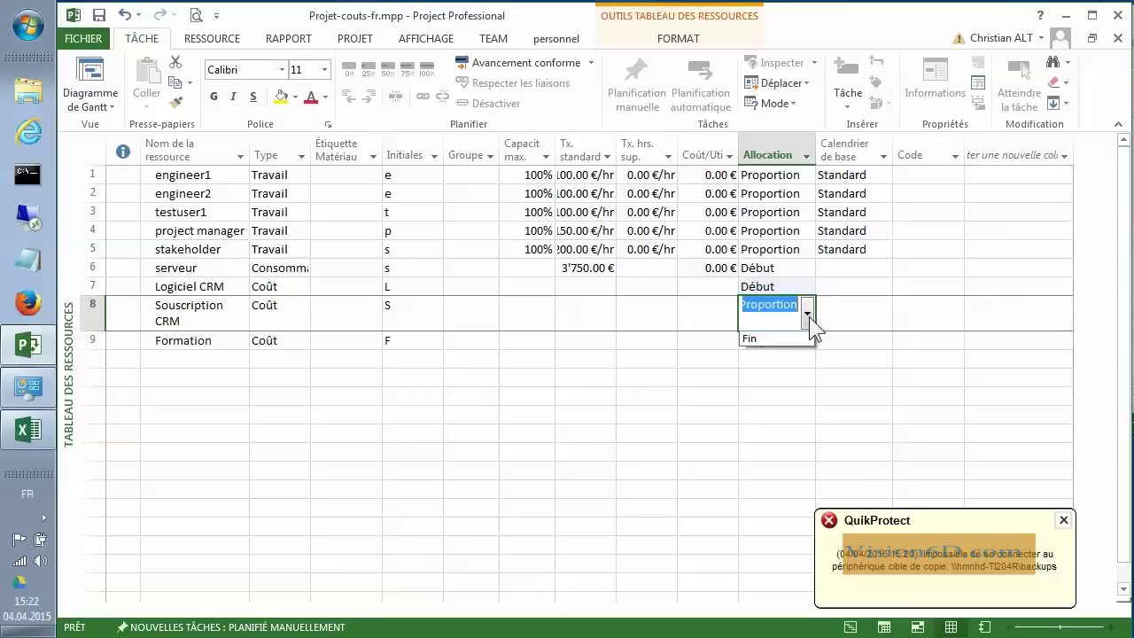
click(798, 336)
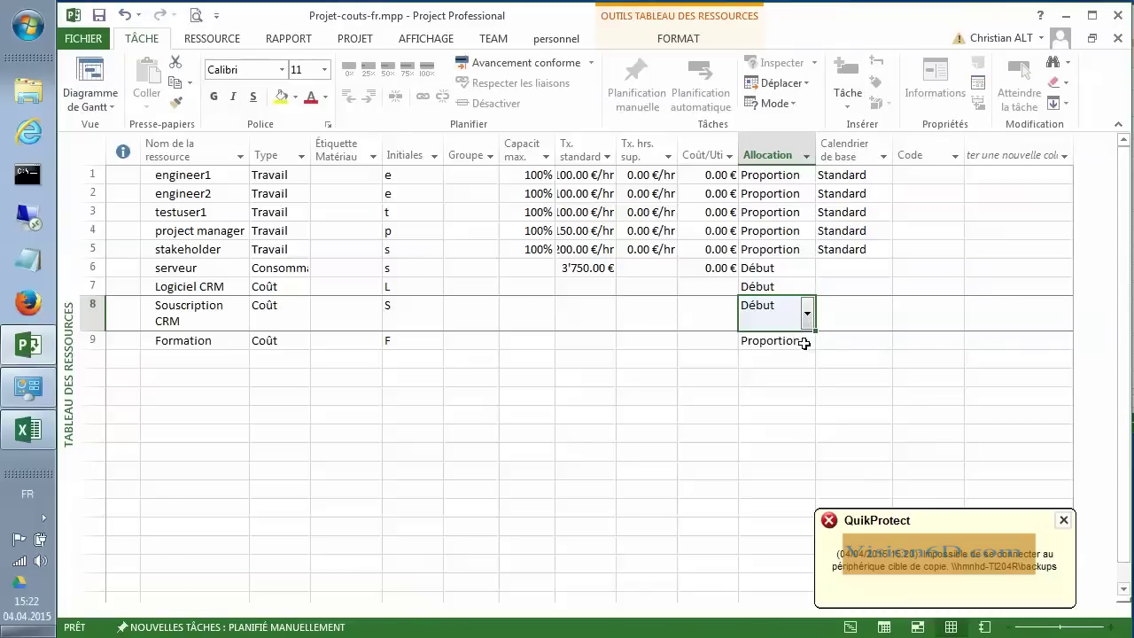
Step: Set the cost allocation of the Formation resource to Fin, and return to the Gantt chart view
click(803, 342)
click(808, 340)
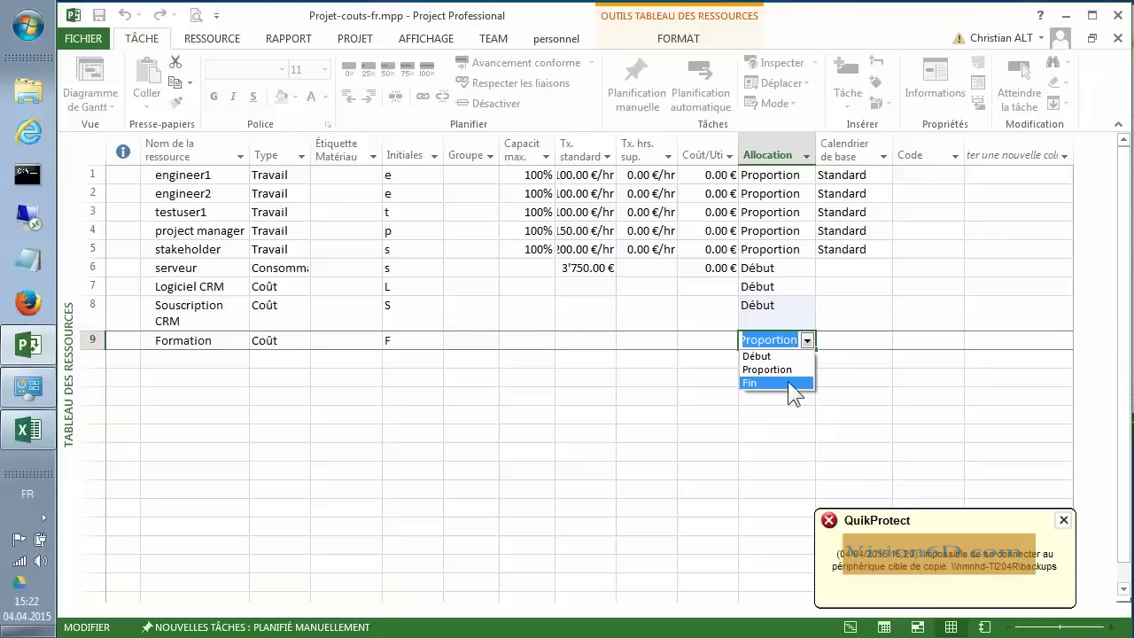
click(772, 383)
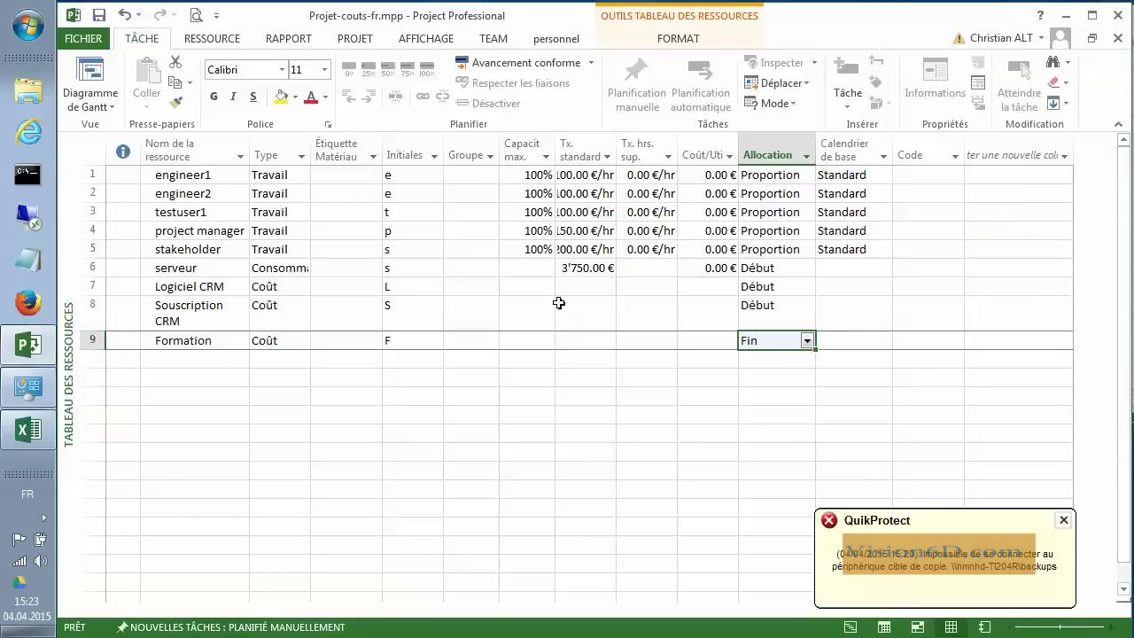
click(109, 96)
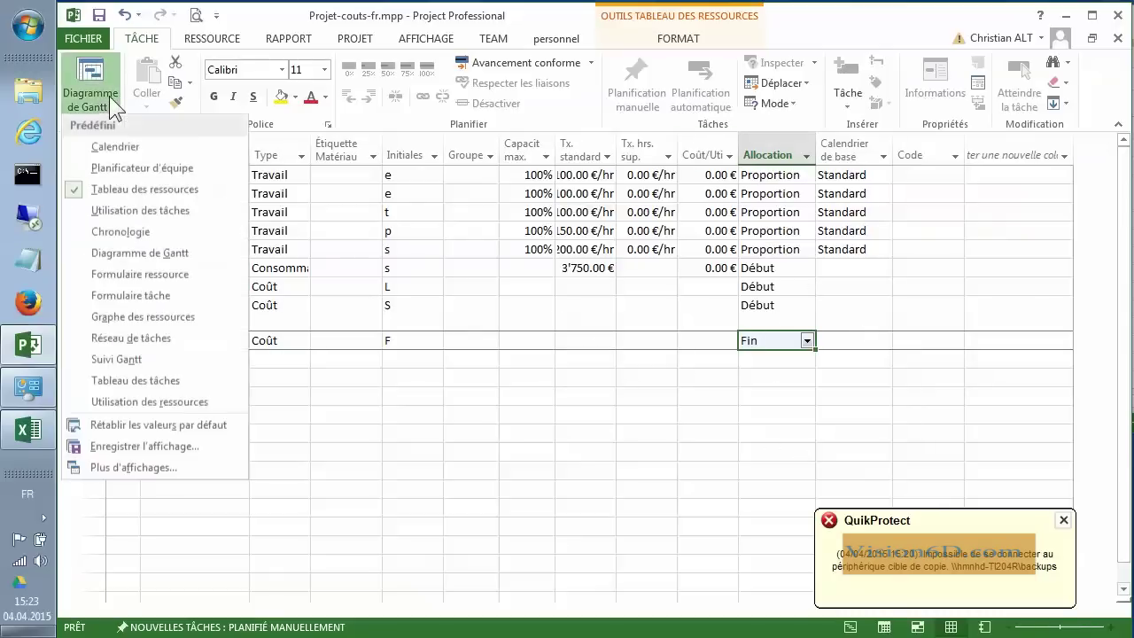
click(114, 249)
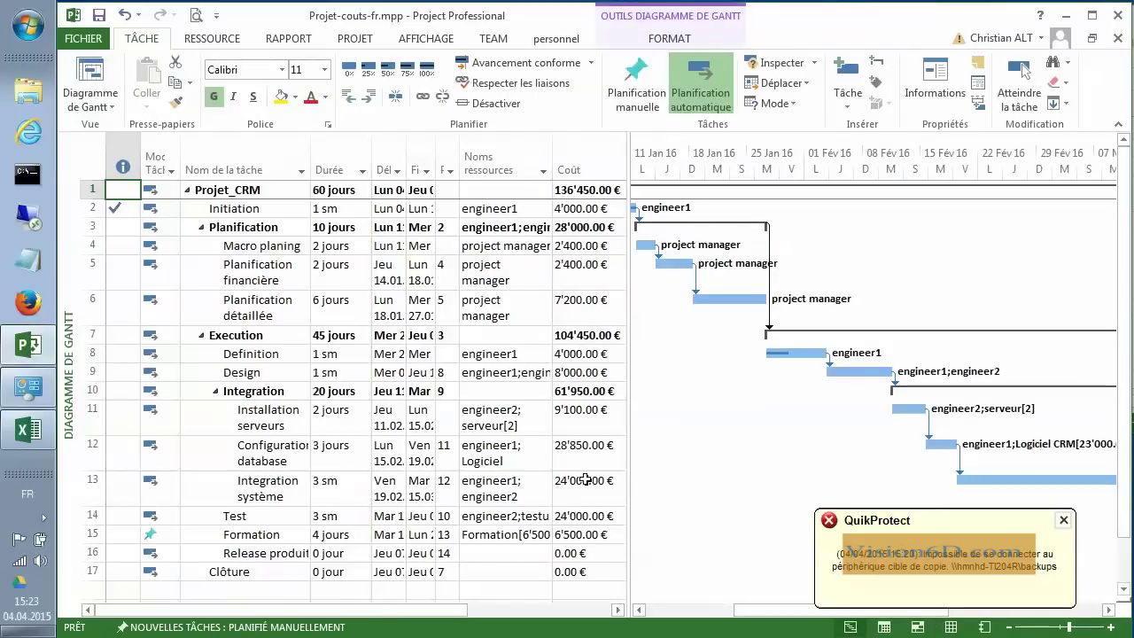